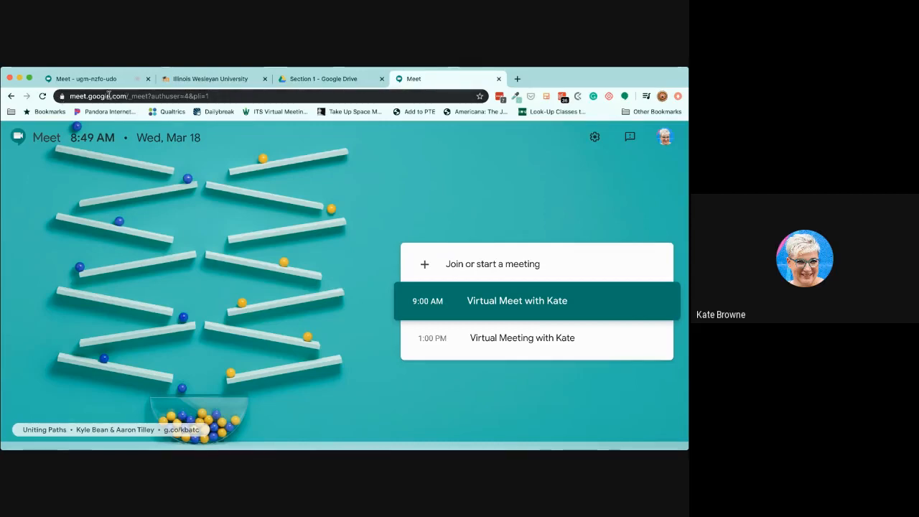
# From Google Drive, look through the list of Google apps to locate Meet
pyautogui.click(334, 84)
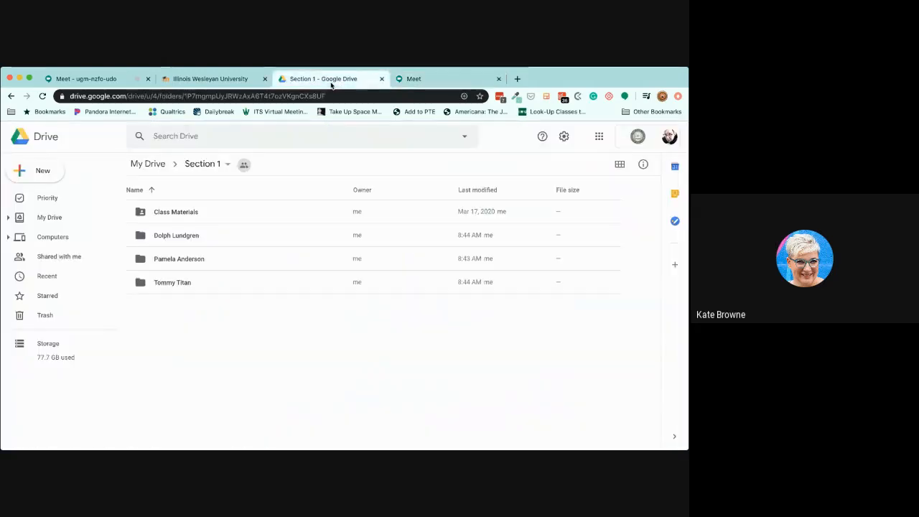
pyautogui.click(599, 137)
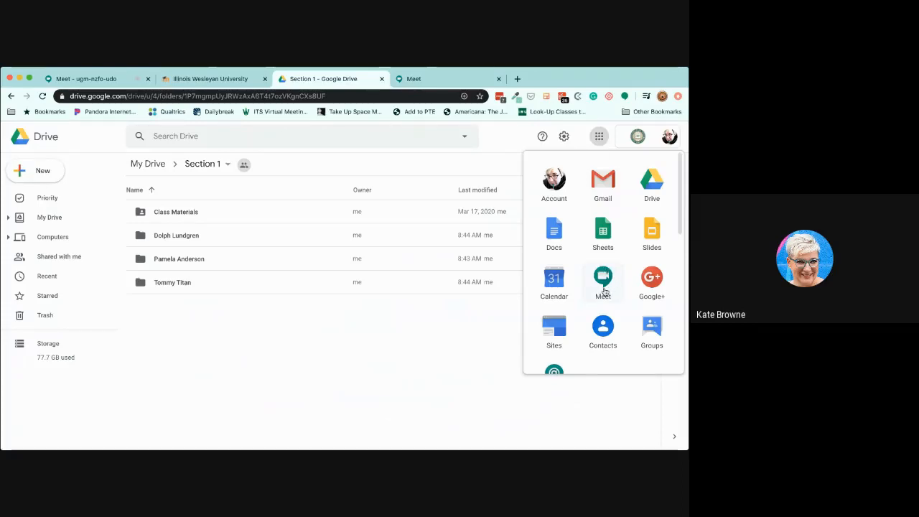
pyautogui.scroll(-10, 618, 288)
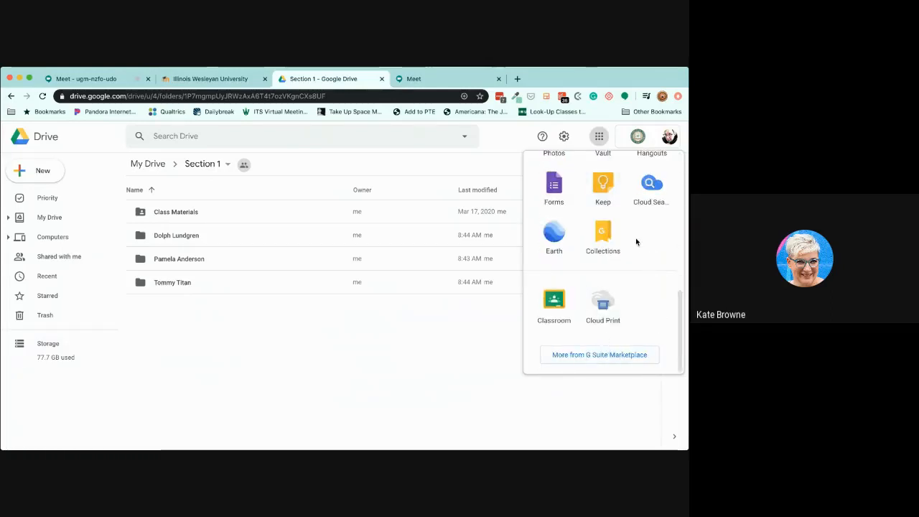
pyautogui.scroll(5, 636, 241)
pyautogui.scroll(3, 635, 242)
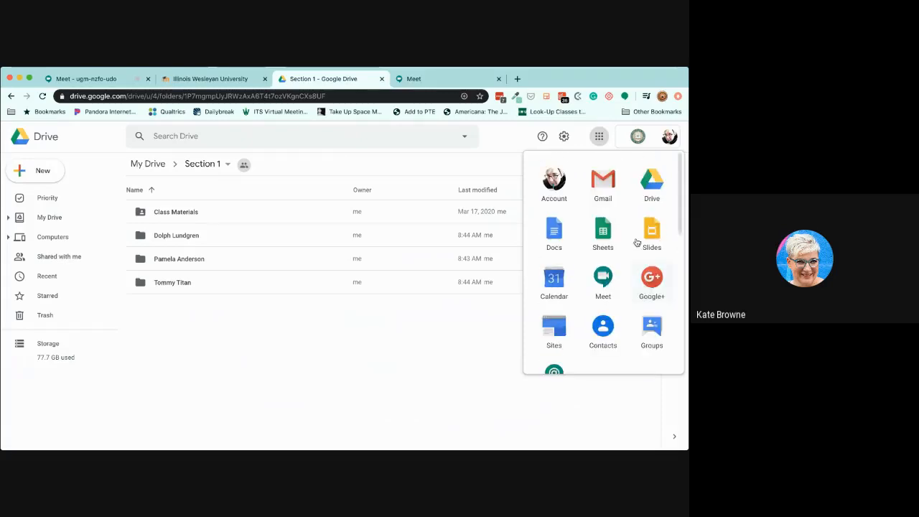
pyautogui.click(484, 326)
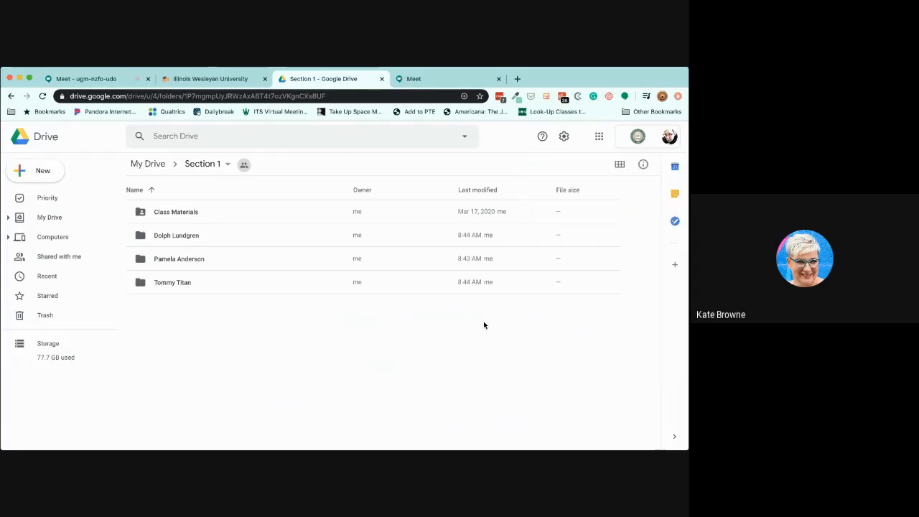
# Return to Google Meet and check which account is signed in
pyautogui.click(434, 82)
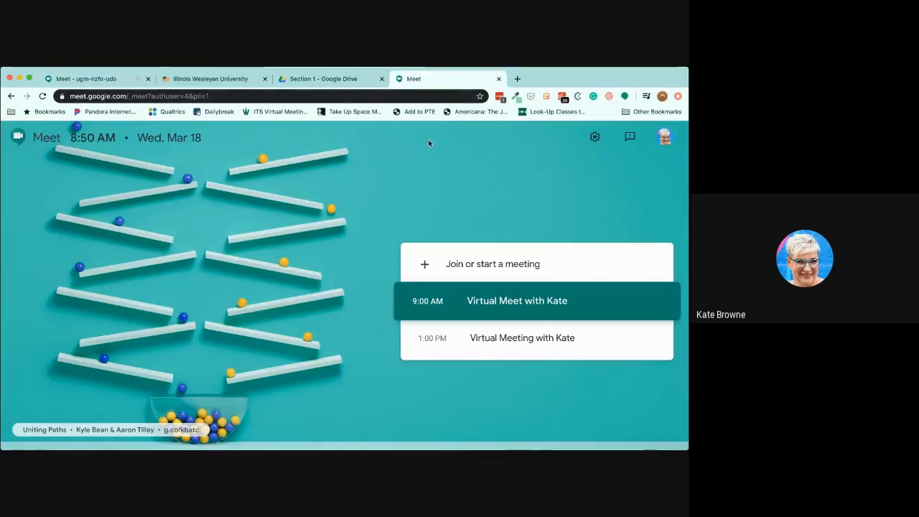
pyautogui.click(664, 137)
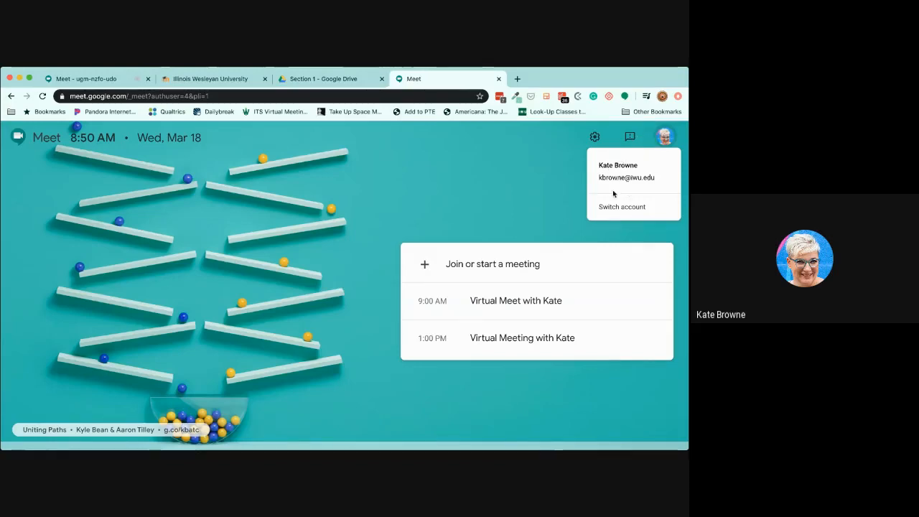
pyautogui.click(480, 184)
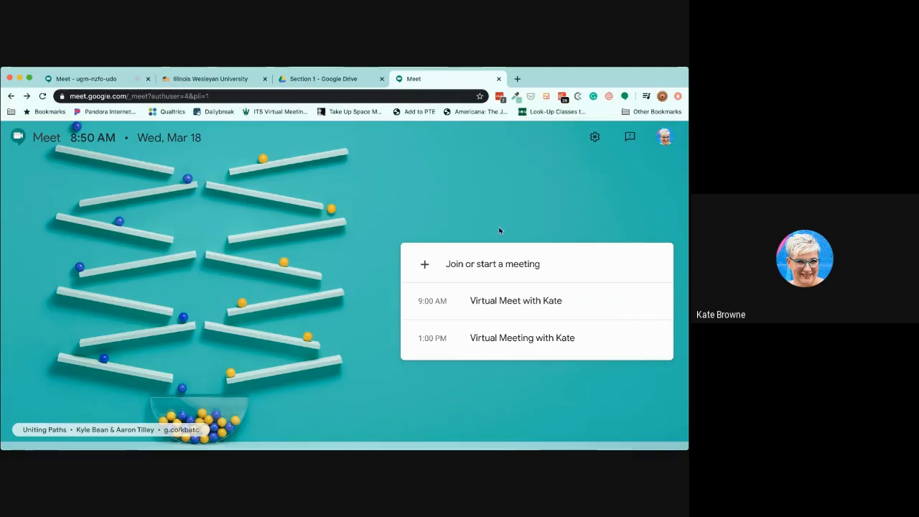
# Start a meeting with the nickname "Advising Appointments" and check the extra options on its video preview
pyautogui.click(466, 265)
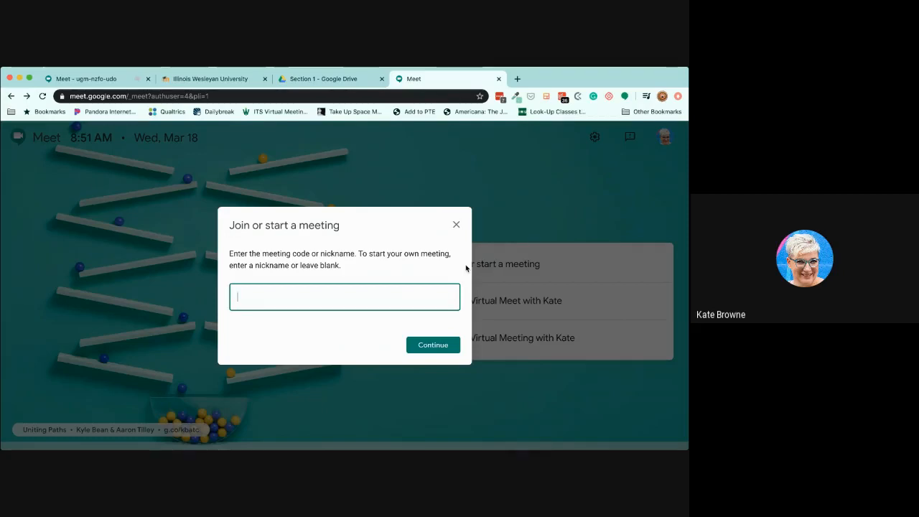
pyautogui.write('ppointments')
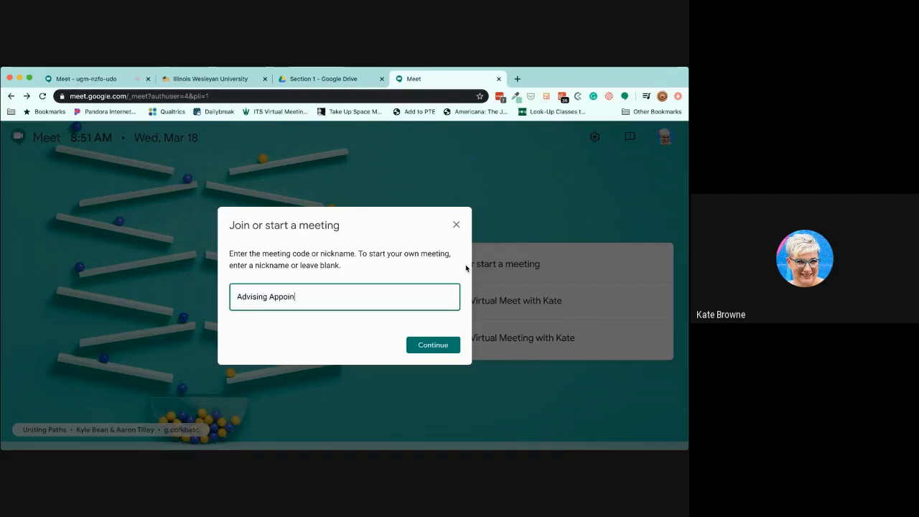
pyautogui.click(443, 352)
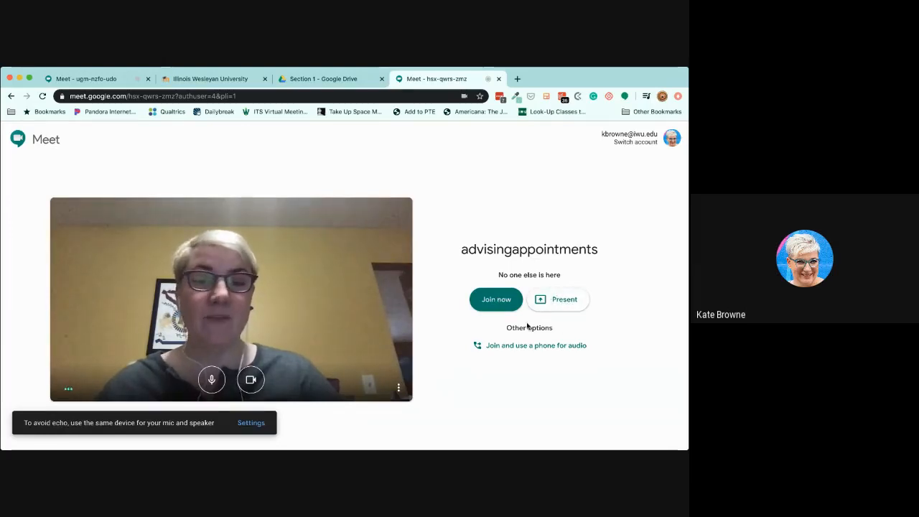
pyautogui.click(399, 389)
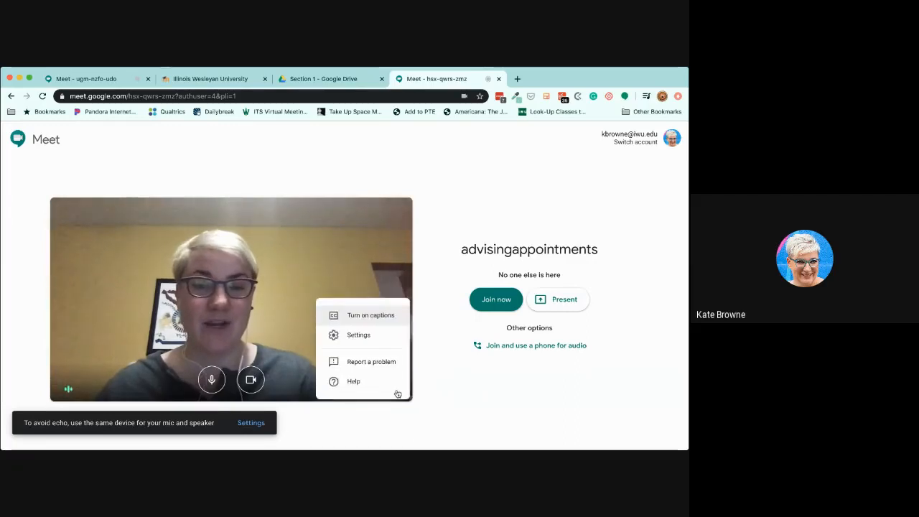
pyautogui.click(452, 167)
# Join the advising meeting and highlight its link, followed by its dial-in details, in the joining information
pyautogui.click(494, 301)
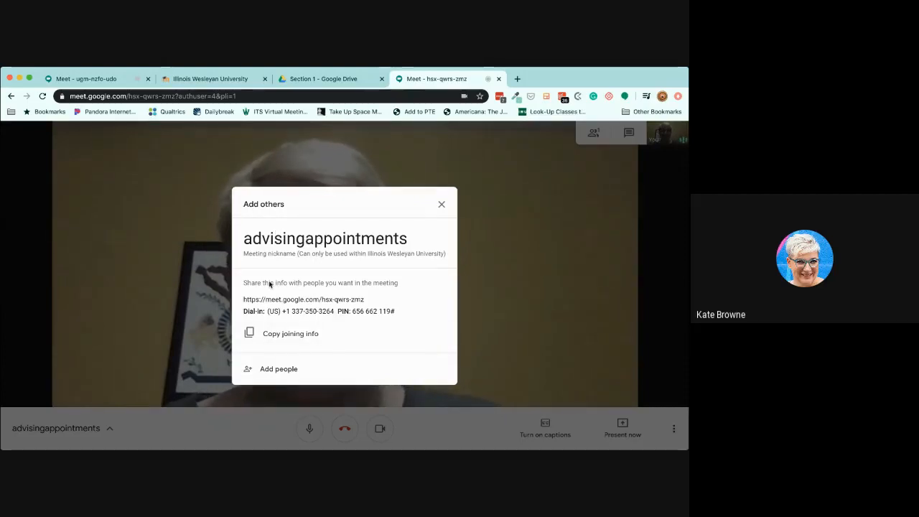
pyautogui.moveTo(243, 298); pyautogui.dragTo(364, 300)
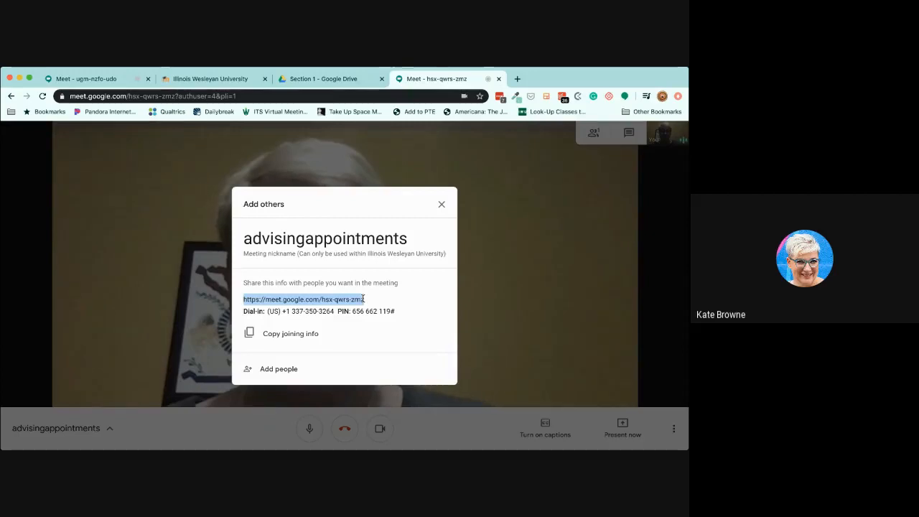
pyautogui.moveTo(243, 311); pyautogui.dragTo(392, 310)
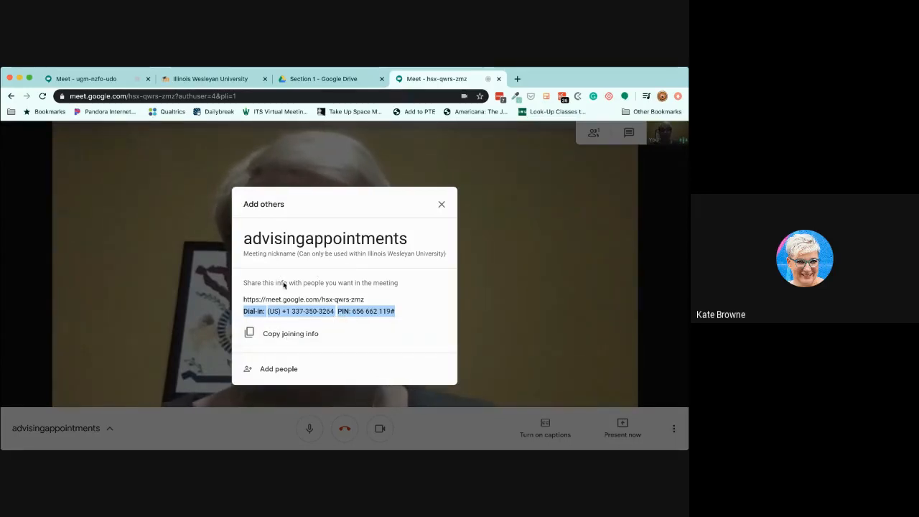
# Switch to the university's Moodle site, open the course "GW100-25-Fall 2018/15060 - Can I Cite Snapchat?" and turn editing on
pyautogui.click(213, 80)
pyautogui.scroll(-3, 395, 254)
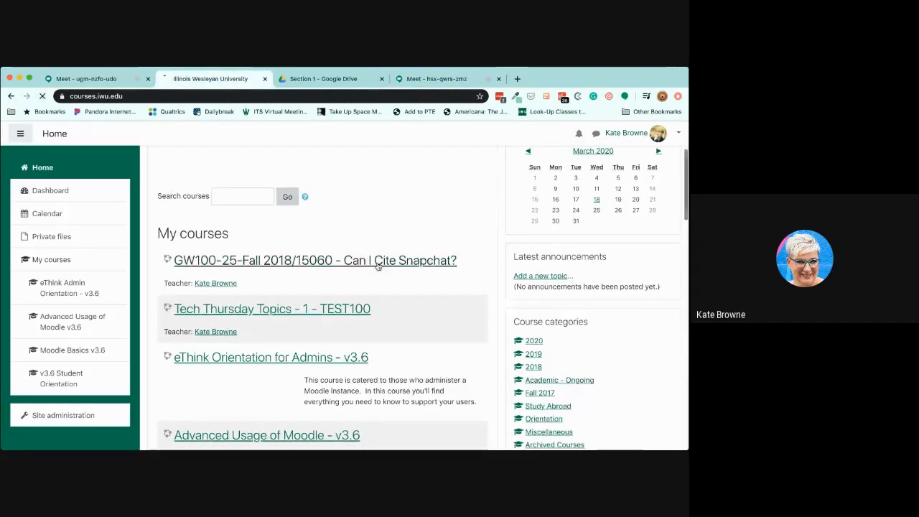
pyautogui.click(377, 265)
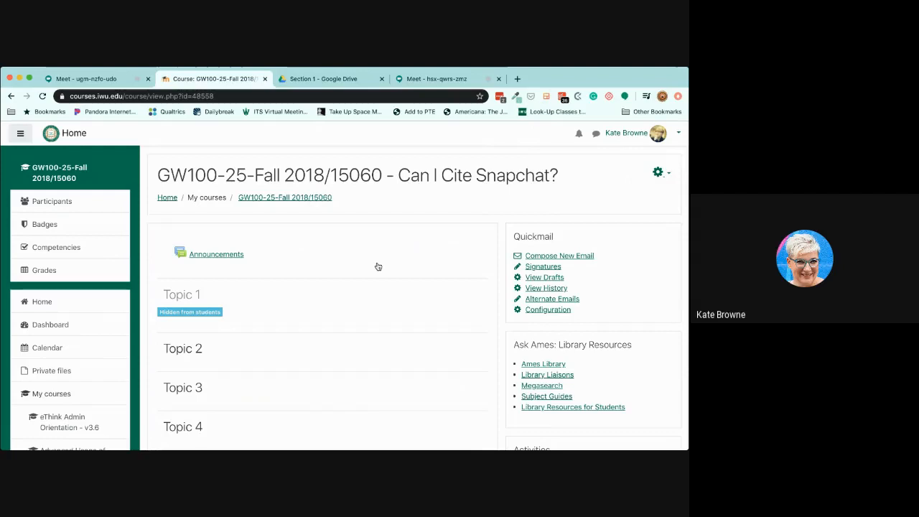
pyautogui.scroll(-2, 378, 267)
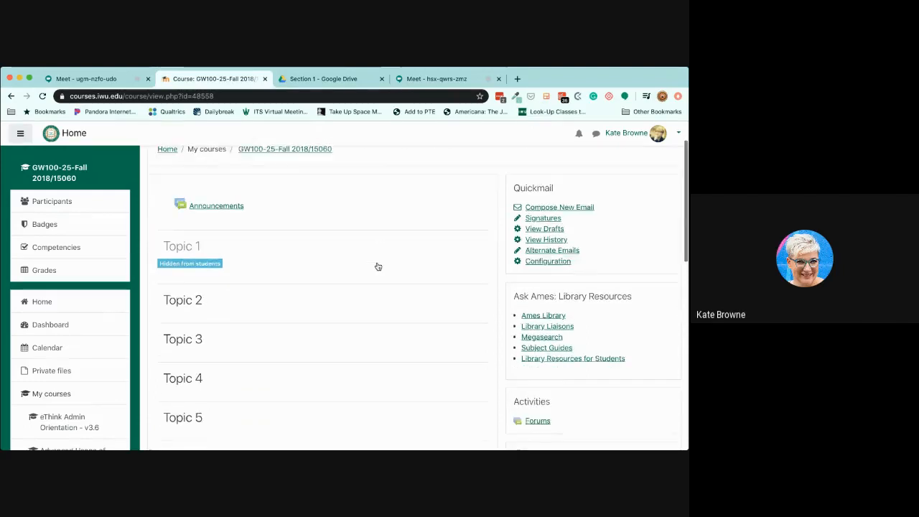
pyautogui.scroll(2, 648, 221)
pyautogui.click(658, 172)
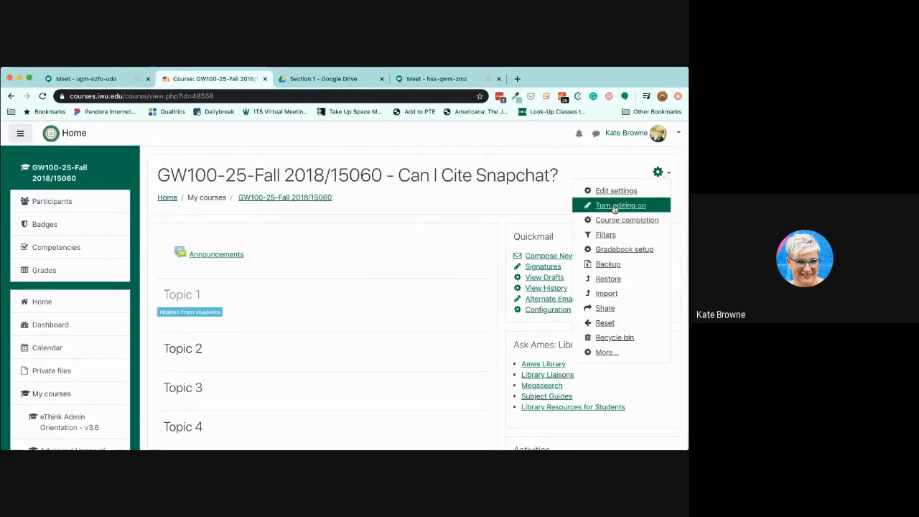
pyautogui.click(616, 205)
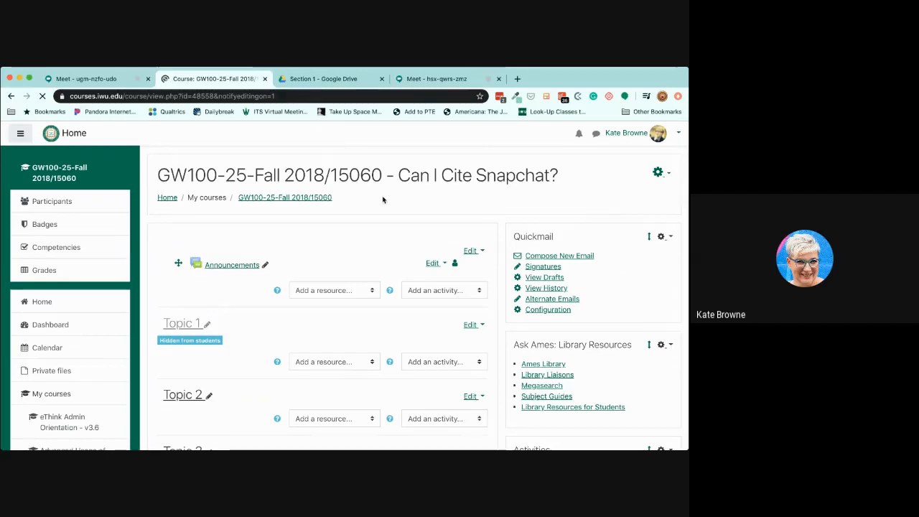
# Begin adding a URL resource to the course's general section above Topic 1
pyautogui.click(435, 291)
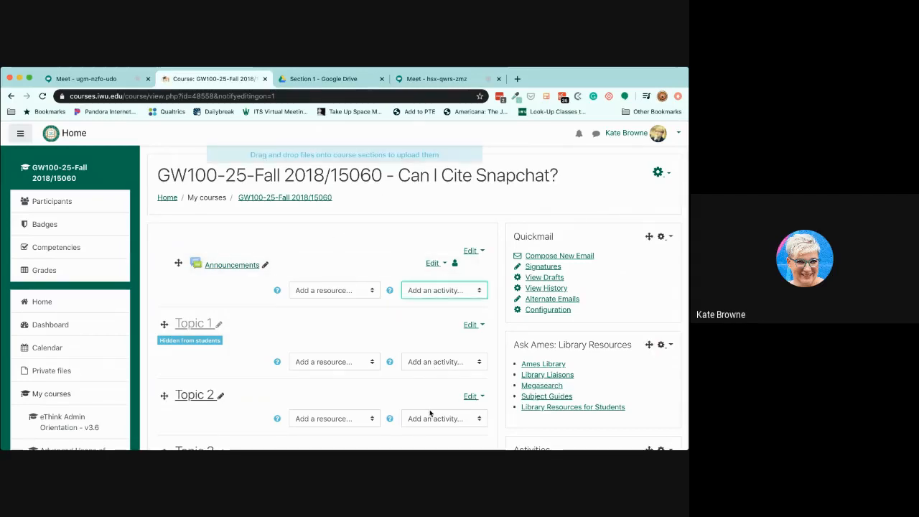
pyautogui.click(347, 287)
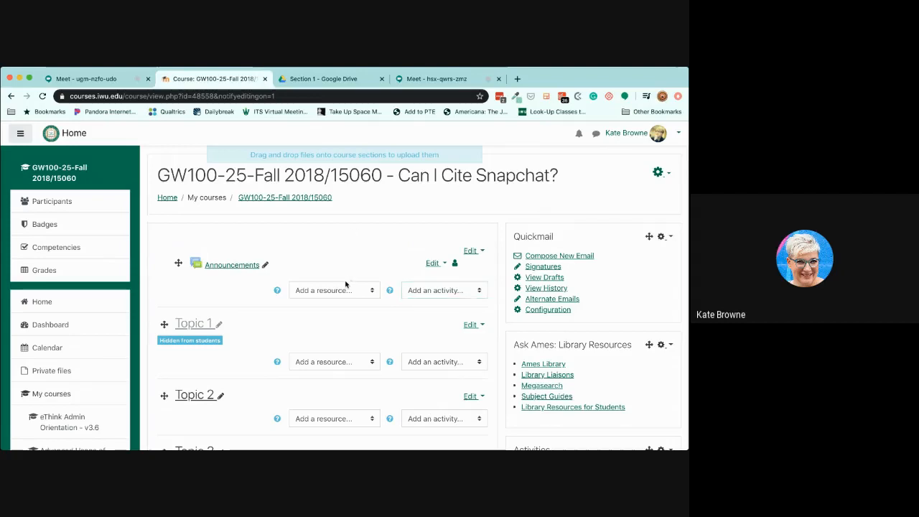
pyautogui.click(314, 363)
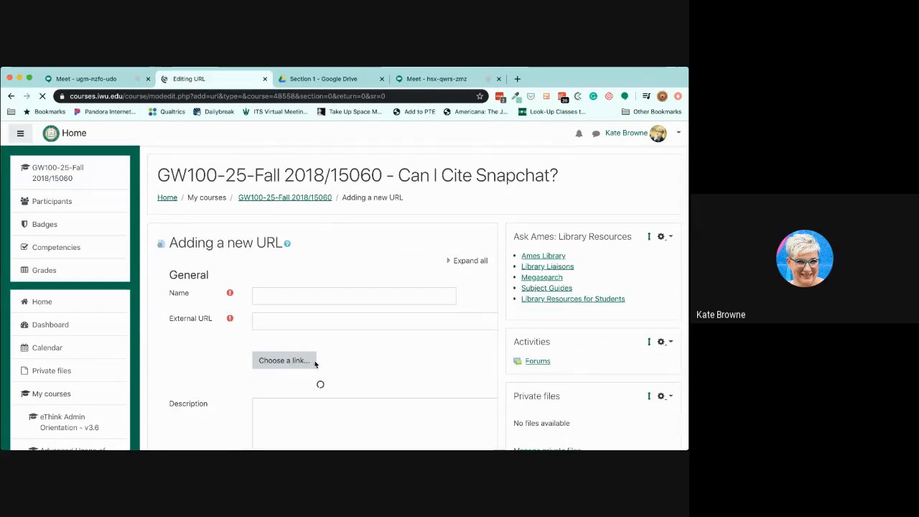
pyautogui.scroll(-3, 314, 364)
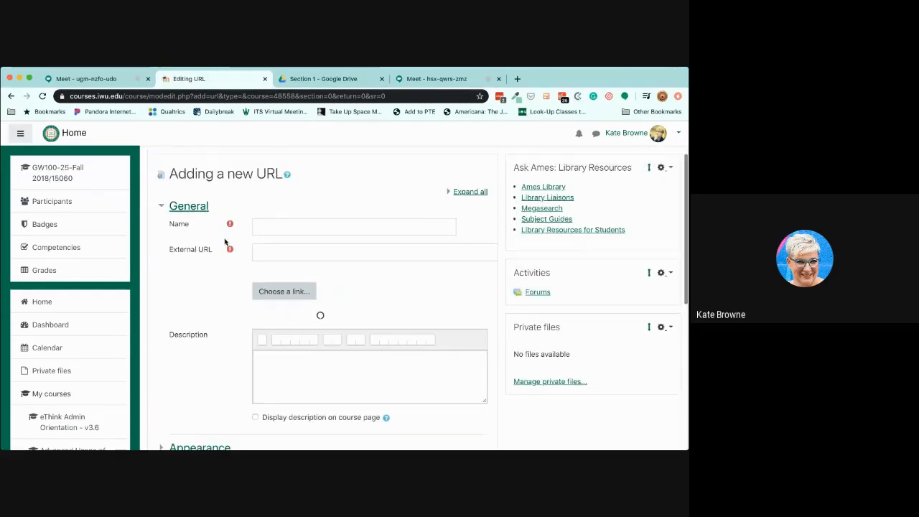
pyautogui.scroll(-1, 222, 247)
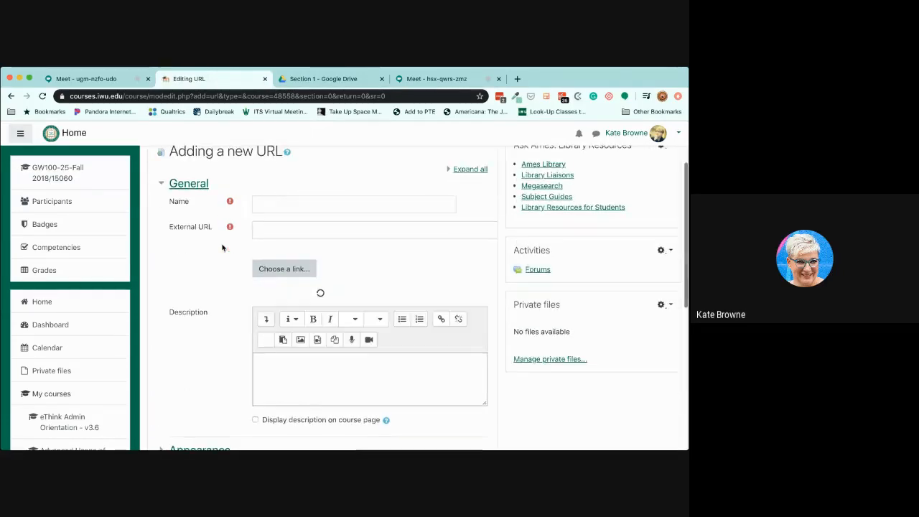
# Copy the meeting link from the Meet call and paste it as the new Moodle resource's External URL
pyautogui.click(442, 81)
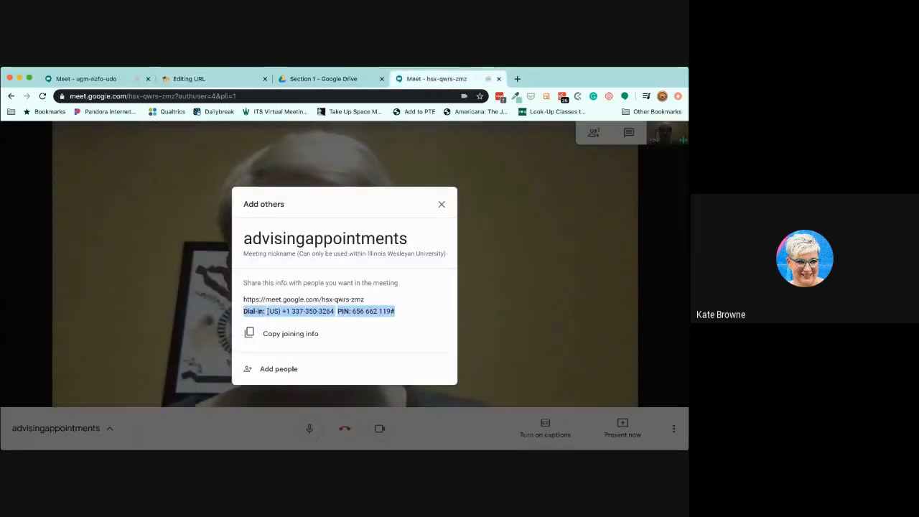
pyautogui.click(306, 299)
pyautogui.moveTo(366, 300); pyautogui.dragTo(243, 299)
pyautogui.press('super+c')
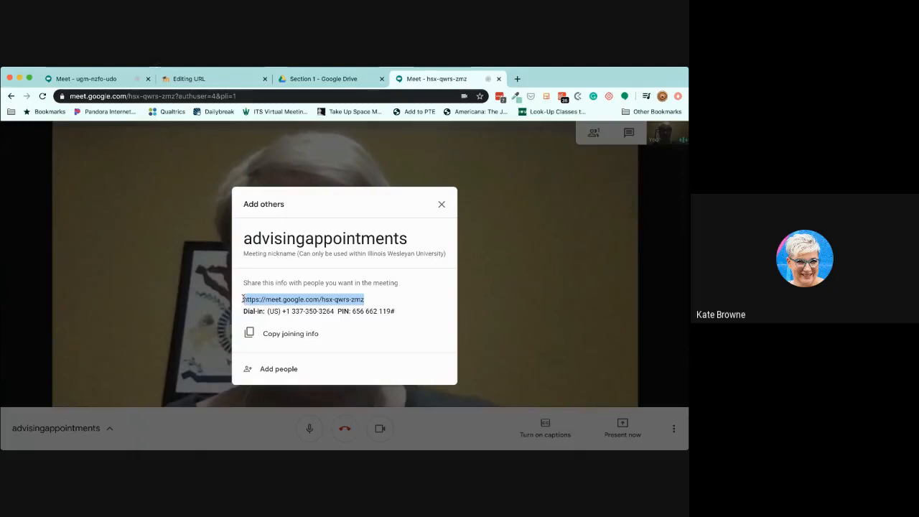
pyautogui.click(207, 78)
pyautogui.click(269, 209)
pyautogui.press('super+v')
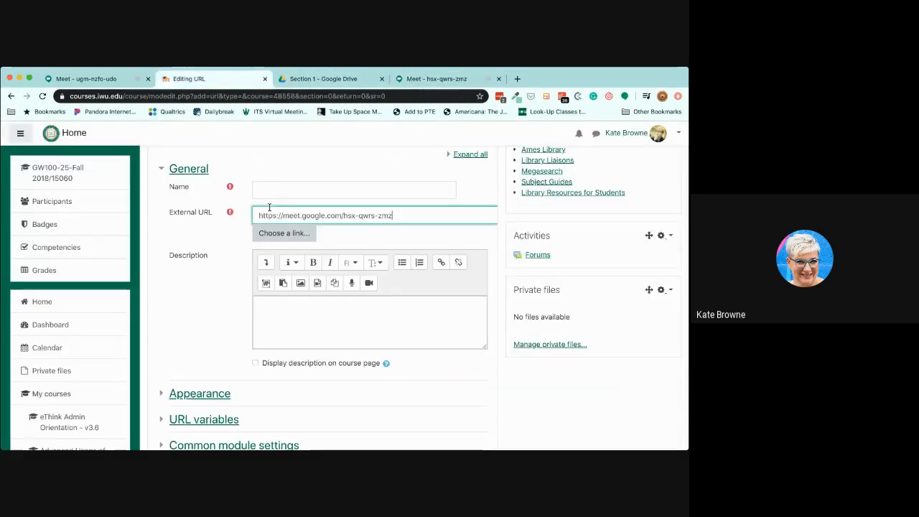
# Copy the full joining info from Meet, including the dial-in number and PIN, into the Moodle resource's Description
pyautogui.click(441, 79)
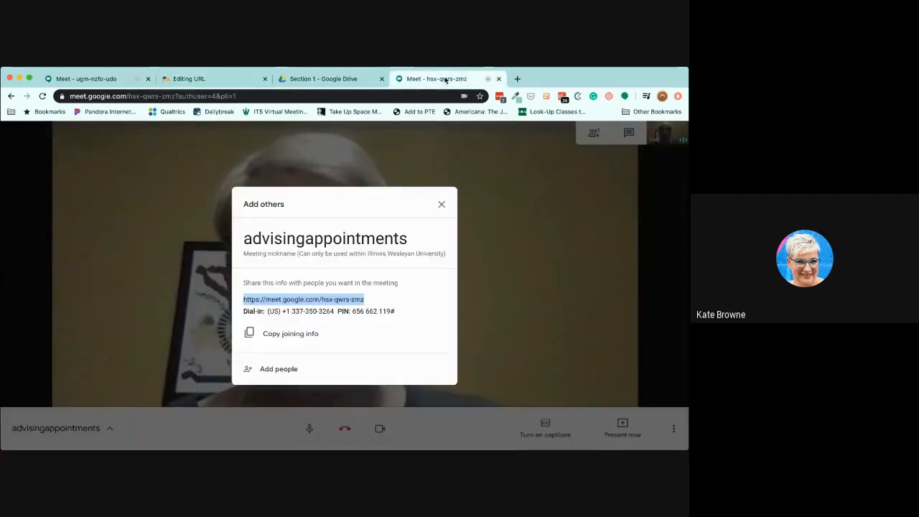
pyautogui.click(268, 333)
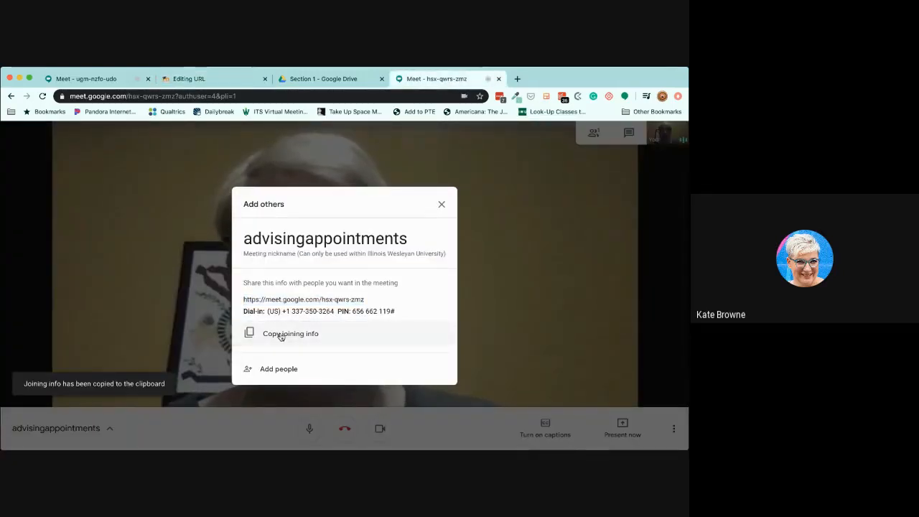
pyautogui.click(222, 80)
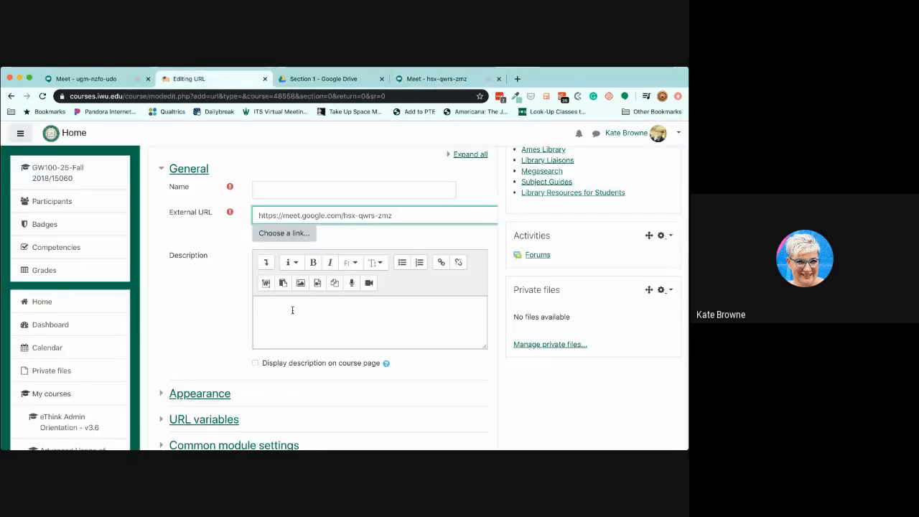
pyautogui.click(292, 310)
pyautogui.press('super+v')
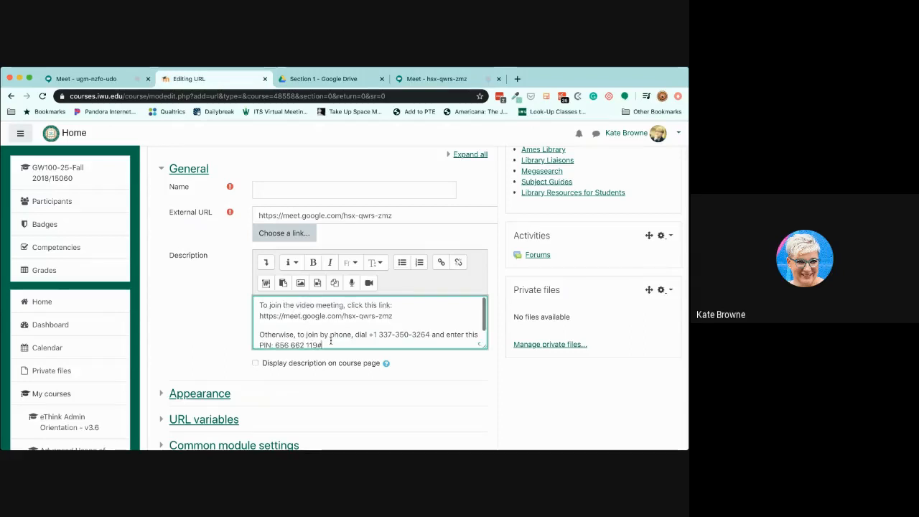
# Name the URL resource "Click here to access our virtual advising meeting" and save it, returning to the course
pyautogui.click(316, 189)
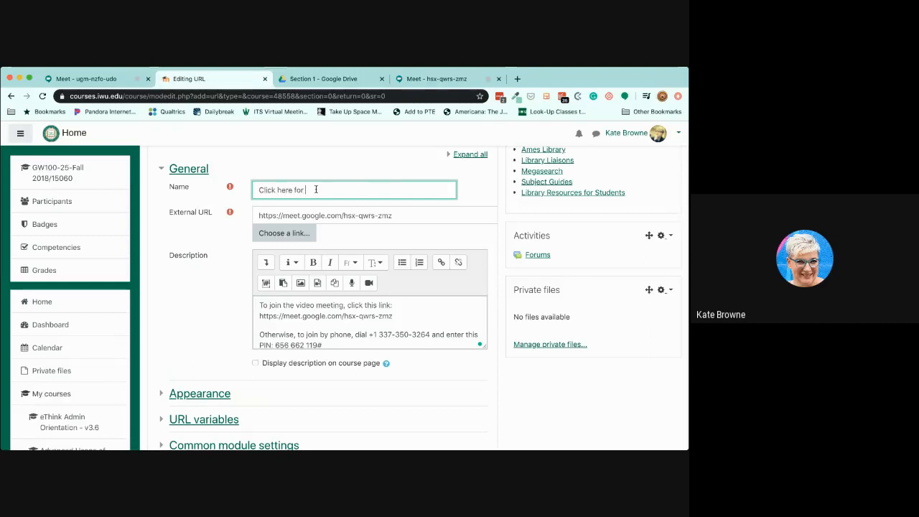
pyautogui.write('Click here to access our virtual advising meeting')
pyautogui.scroll(-5, 237, 273)
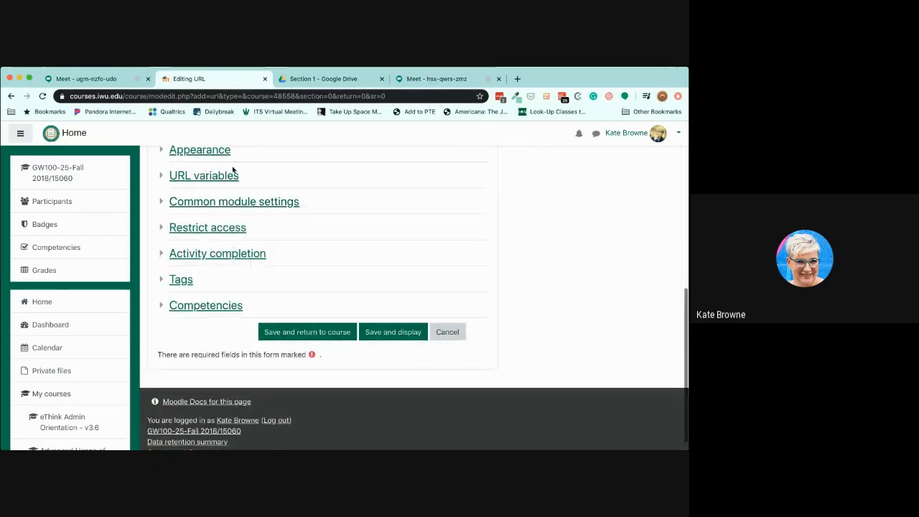
pyautogui.click(344, 334)
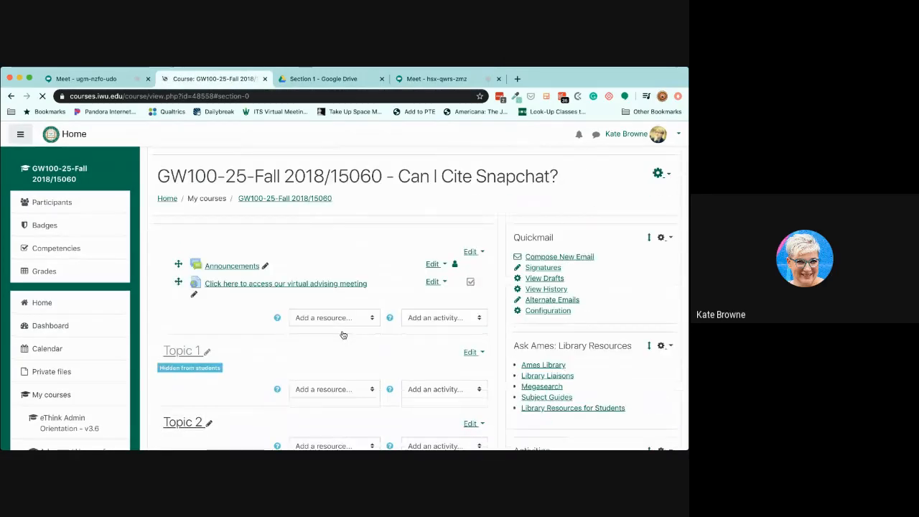
# Preview the course page with editing turned off, and turn editing back on
pyautogui.click(659, 172)
pyautogui.click(622, 207)
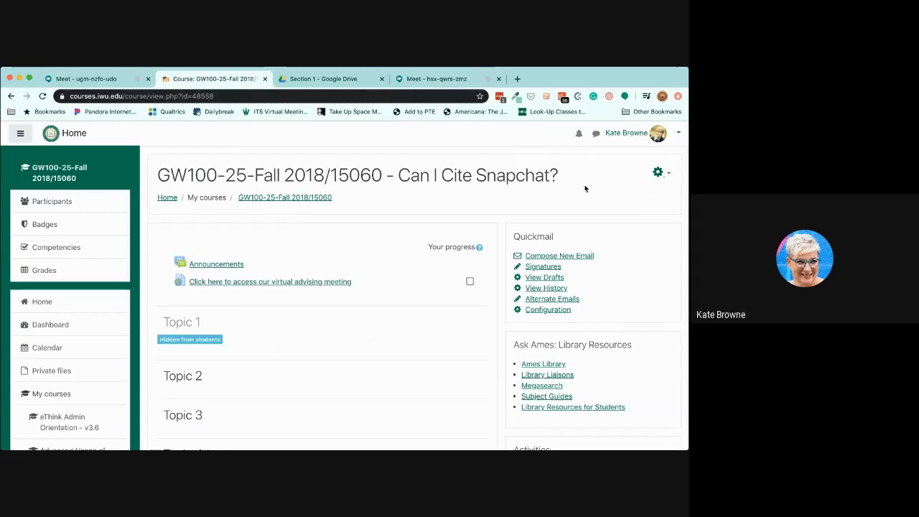
pyautogui.click(659, 174)
pyautogui.click(620, 207)
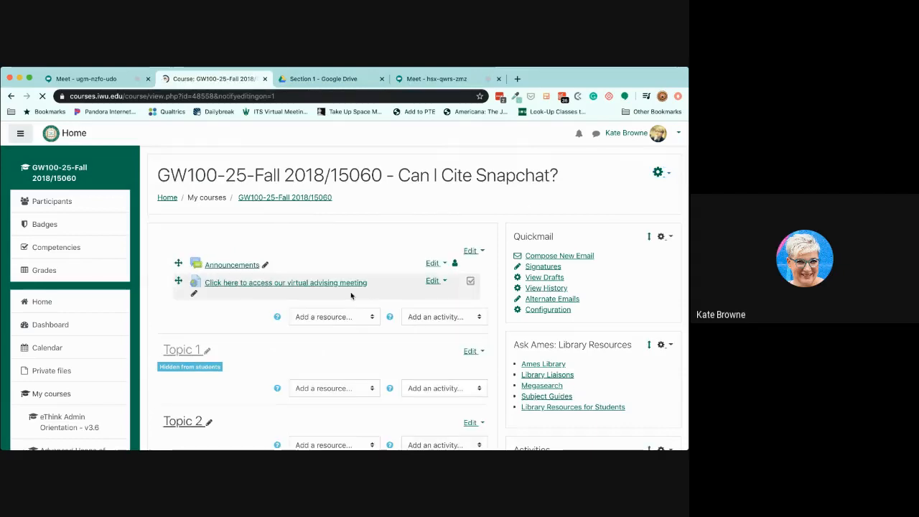
# Set the virtual advising meeting URL resource to display its description on the course page, and save the change
pyautogui.click(428, 281)
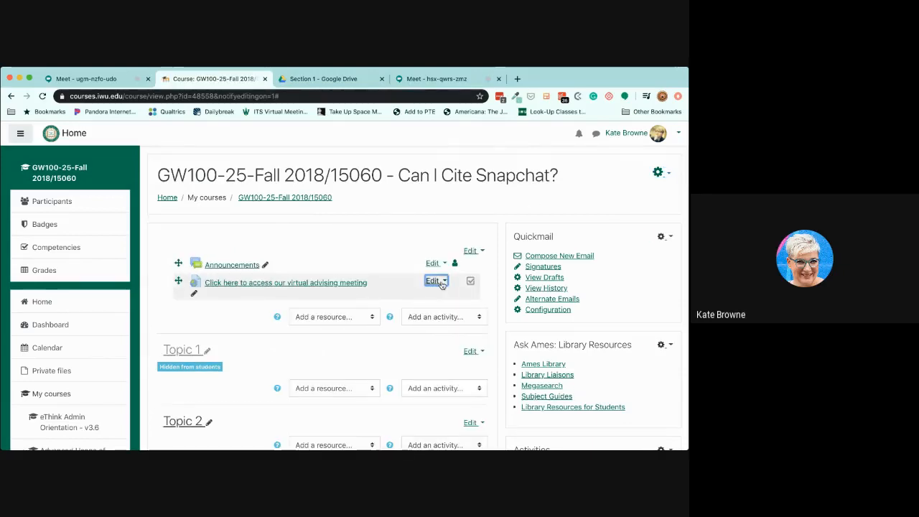
pyautogui.click(428, 281)
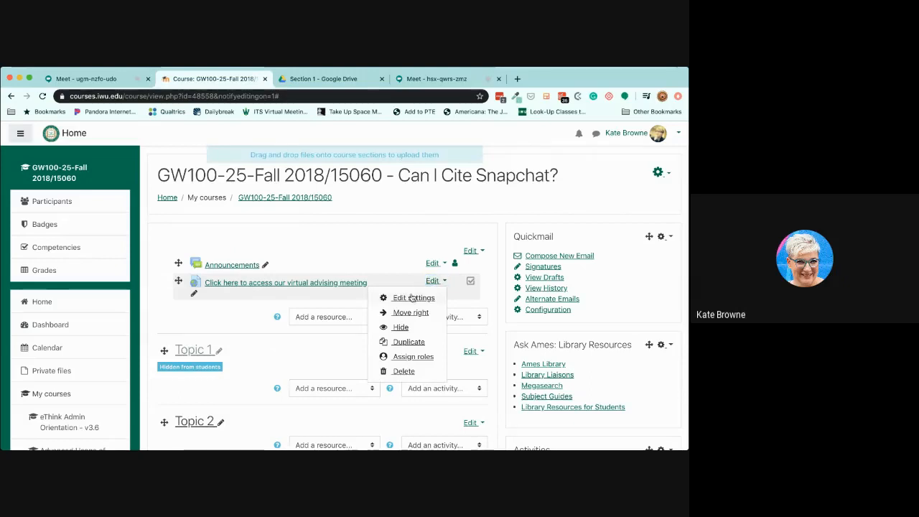
pyautogui.click(411, 296)
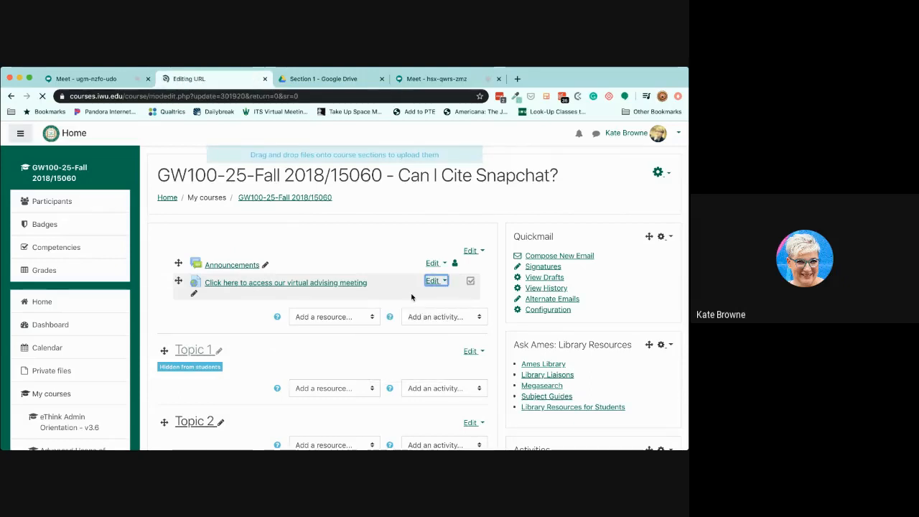
pyautogui.scroll(-5, 208, 318)
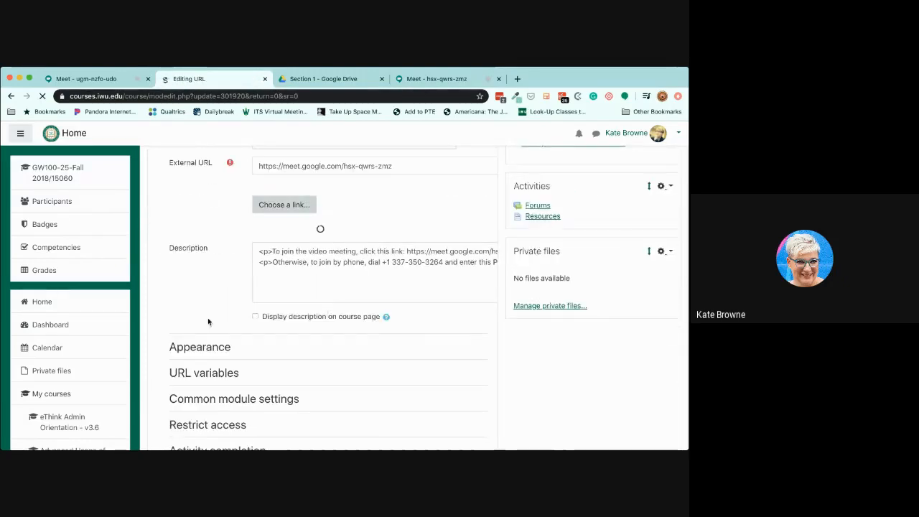
pyautogui.click(256, 317)
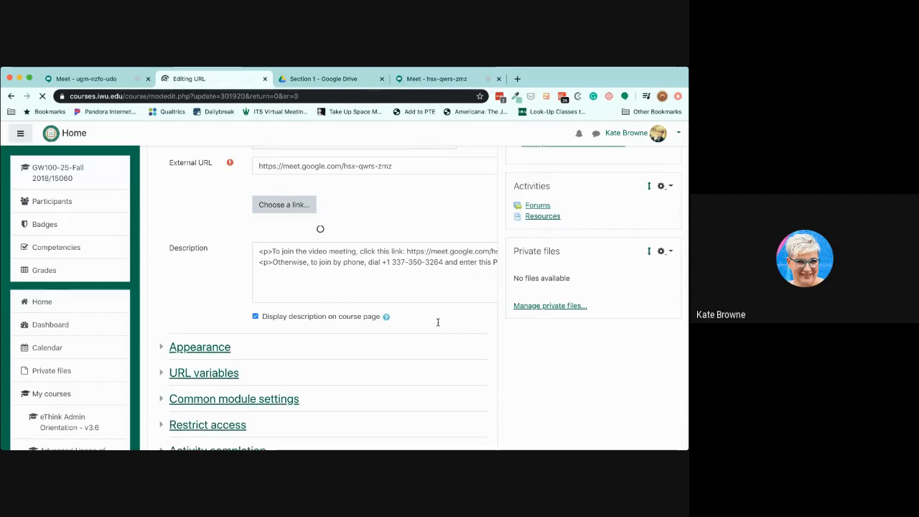
pyautogui.scroll(-5, 413, 382)
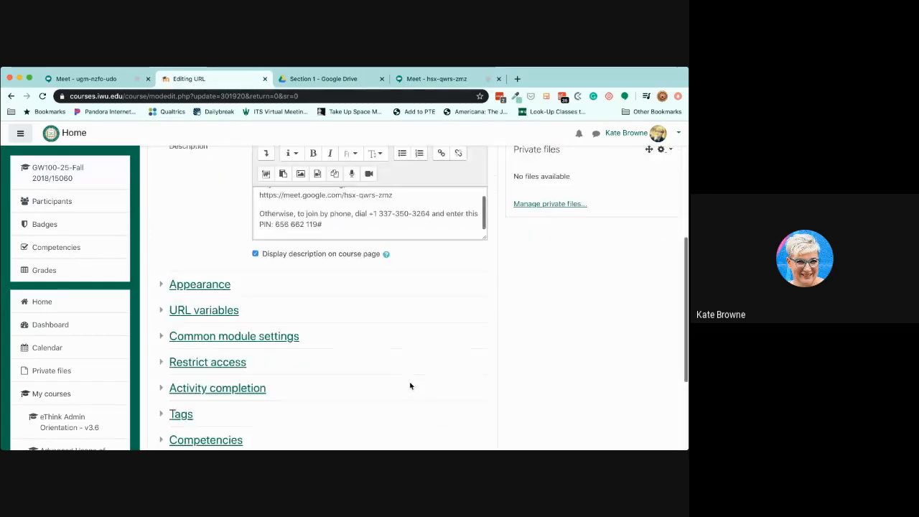
pyautogui.click(401, 317)
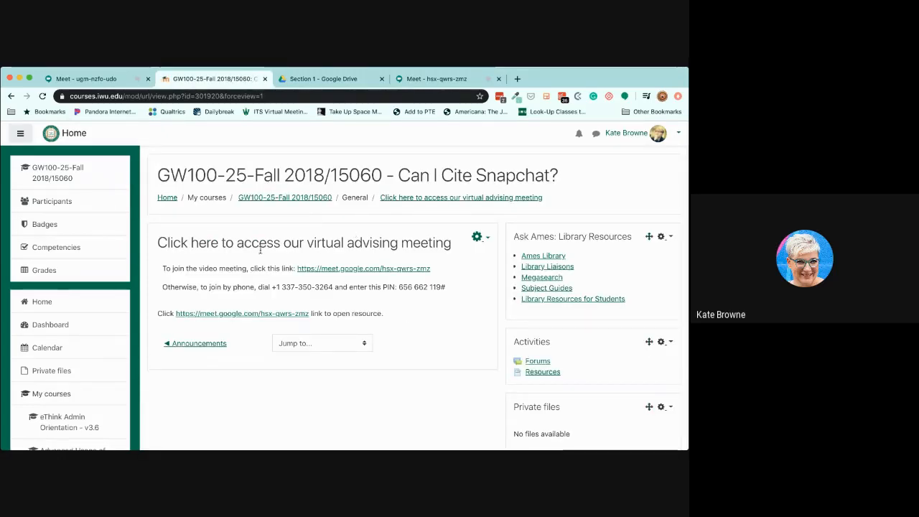
# Return to the GW100-25-Fall 2018/15060 course page and turn editing off
pyautogui.click(312, 198)
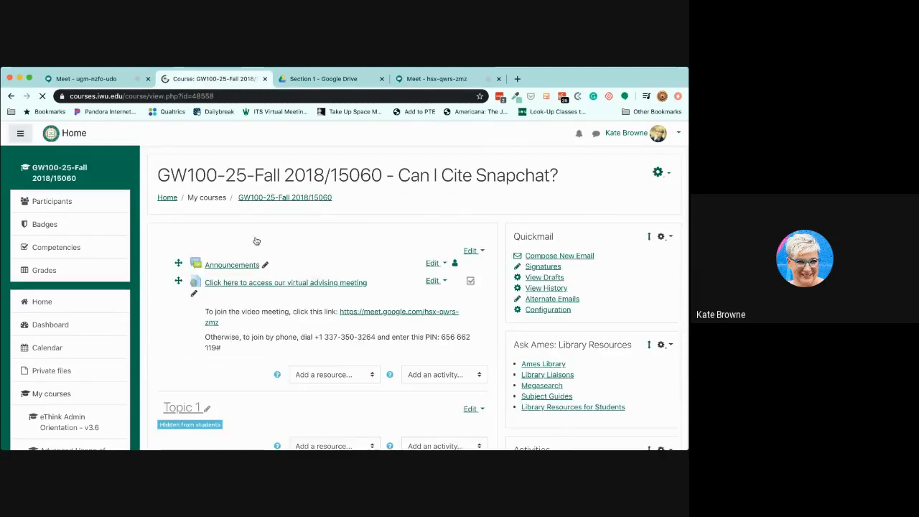
pyautogui.click(659, 172)
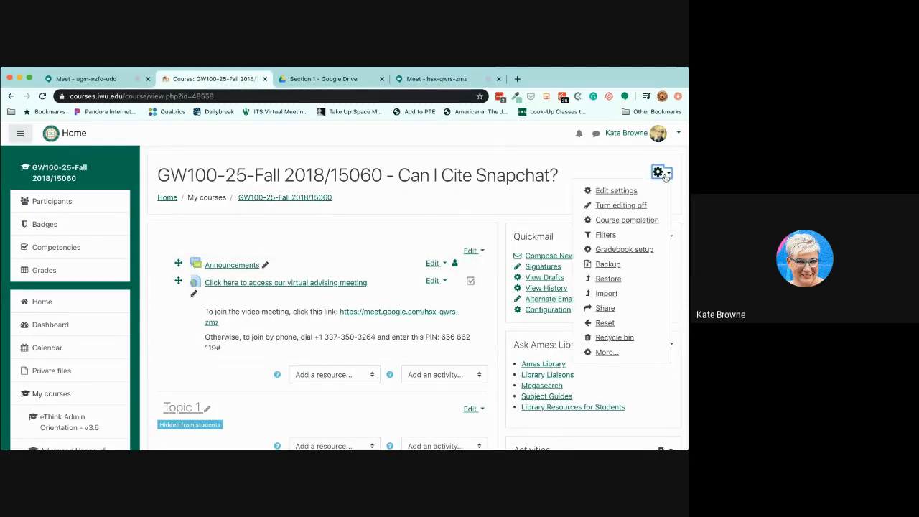
pyautogui.click(622, 206)
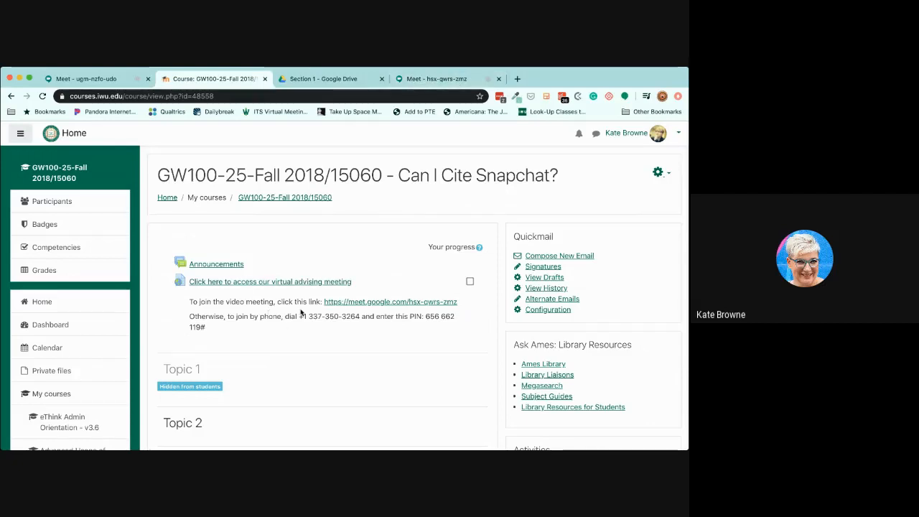
# Switch to Google Drive and create a Google Sheets spreadsheet in Section 1's Class Materials folder, sharing it with the folder's permissions
pyautogui.click(311, 79)
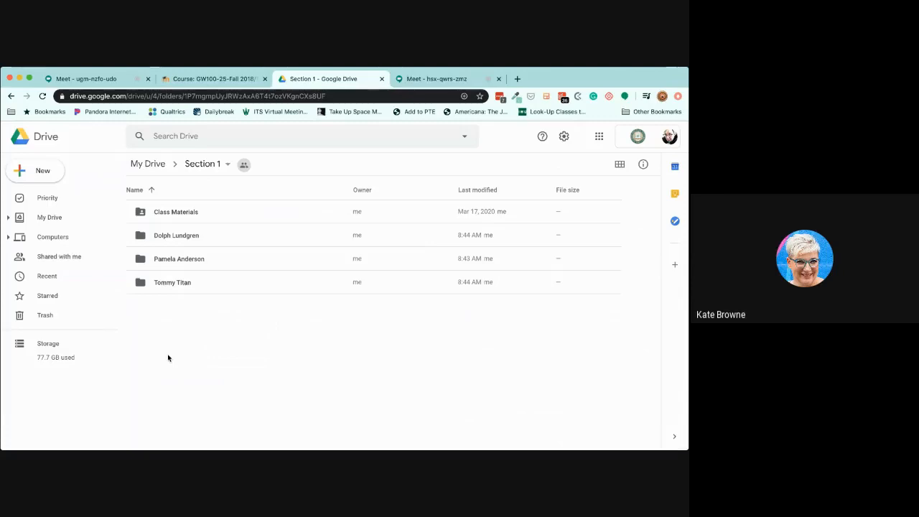
pyautogui.doubleClick(191, 211)
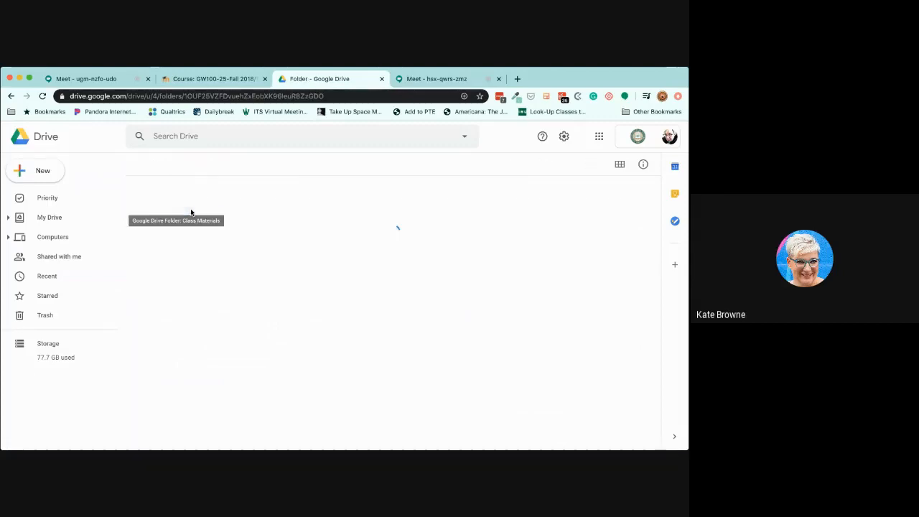
pyautogui.click(55, 177)
pyautogui.click(66, 252)
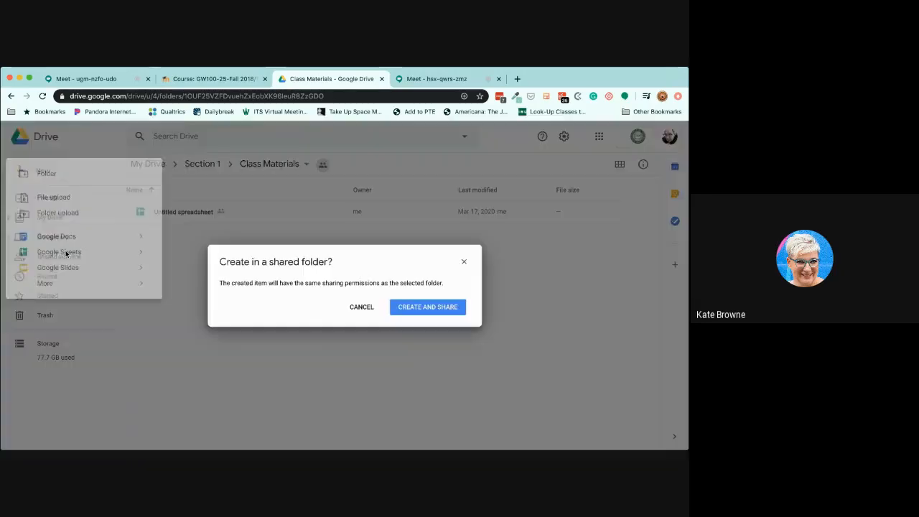
pyautogui.click(430, 309)
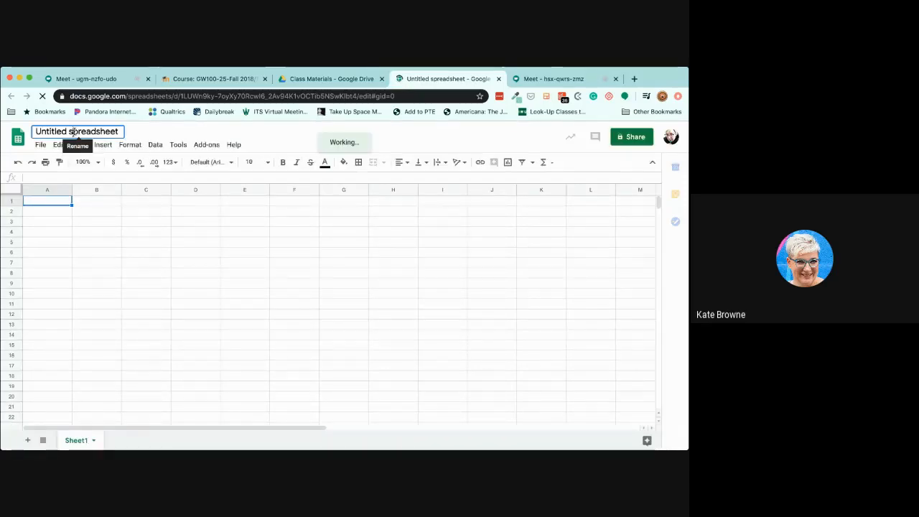
# Rename the new spreadsheet "Advising Appointments"
pyautogui.click(74, 131)
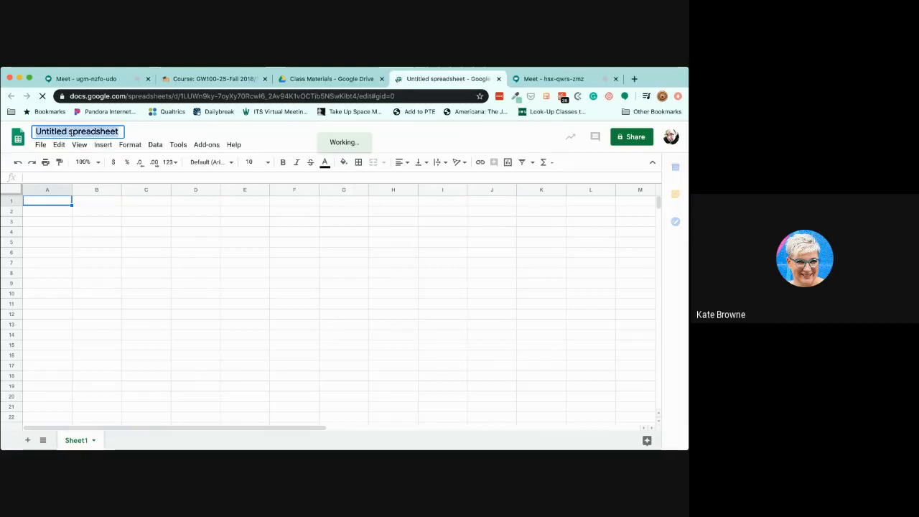
pyautogui.write('Advising')
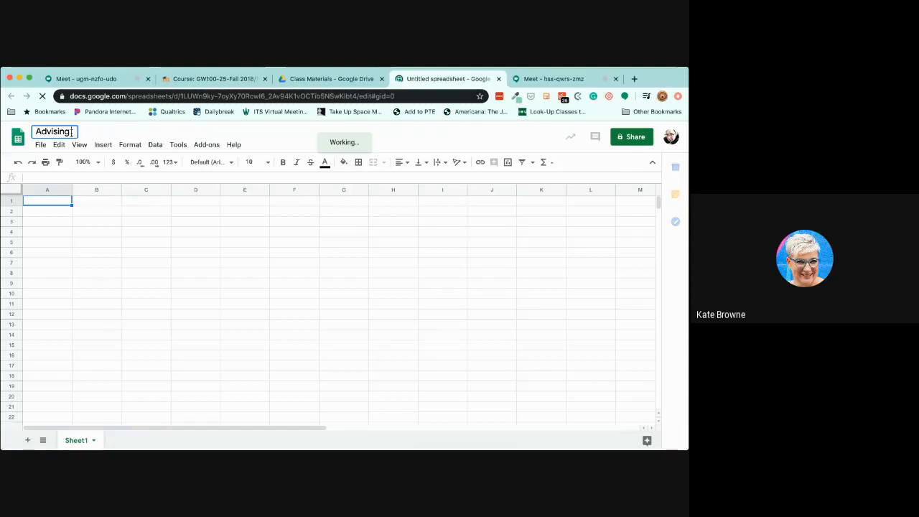
pyautogui.write('Appointments')
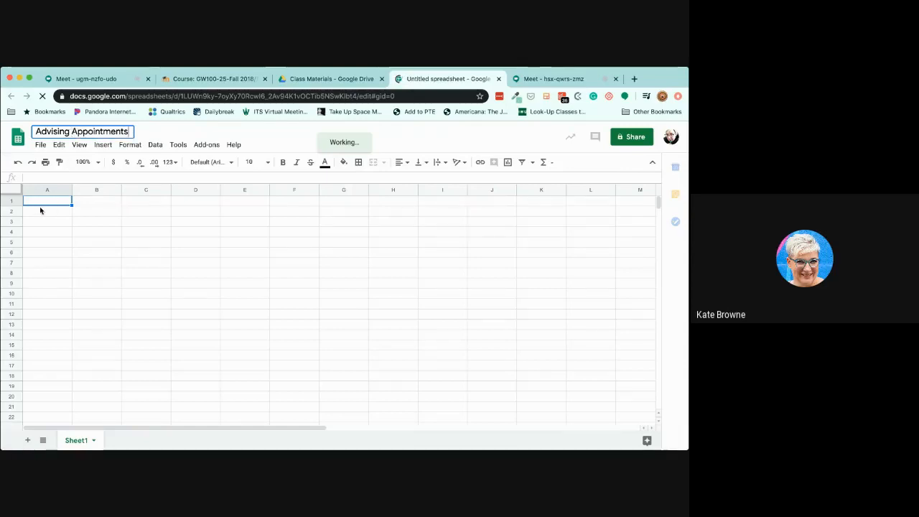
pyautogui.click(63, 205)
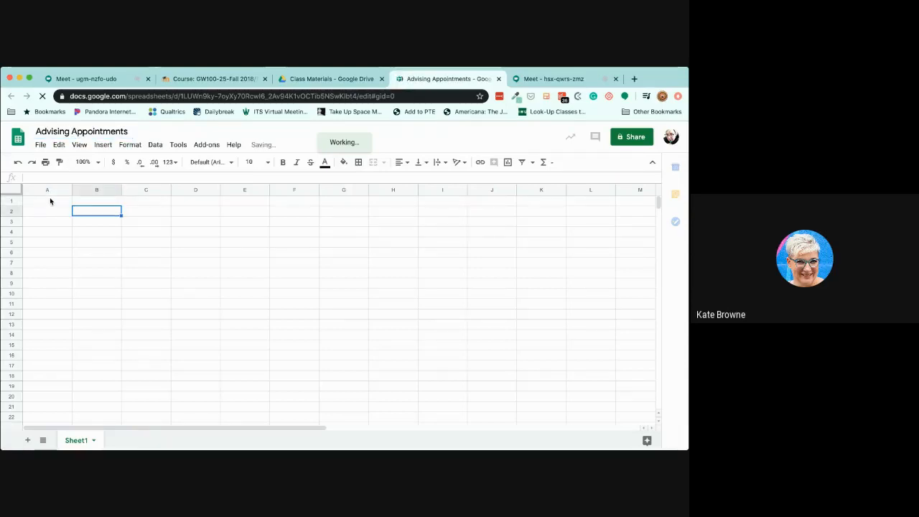
pyautogui.click(50, 201)
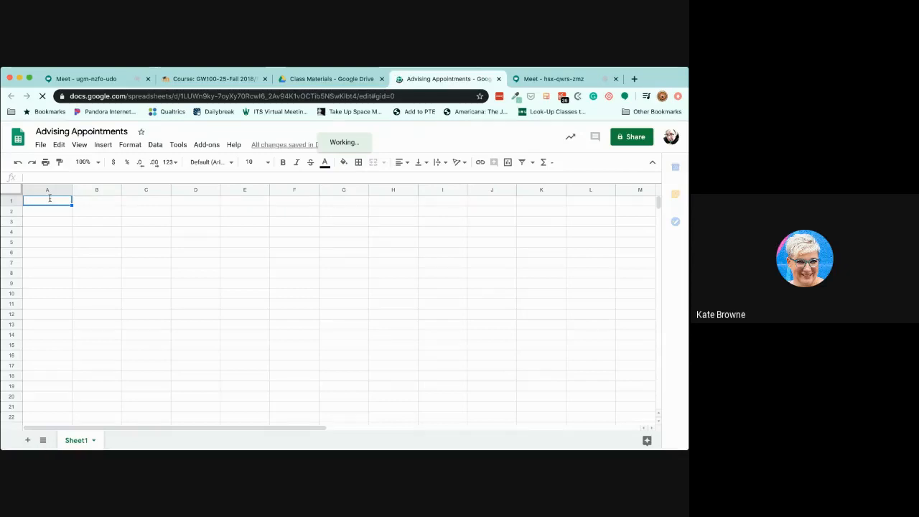
pyautogui.write('Your Name')
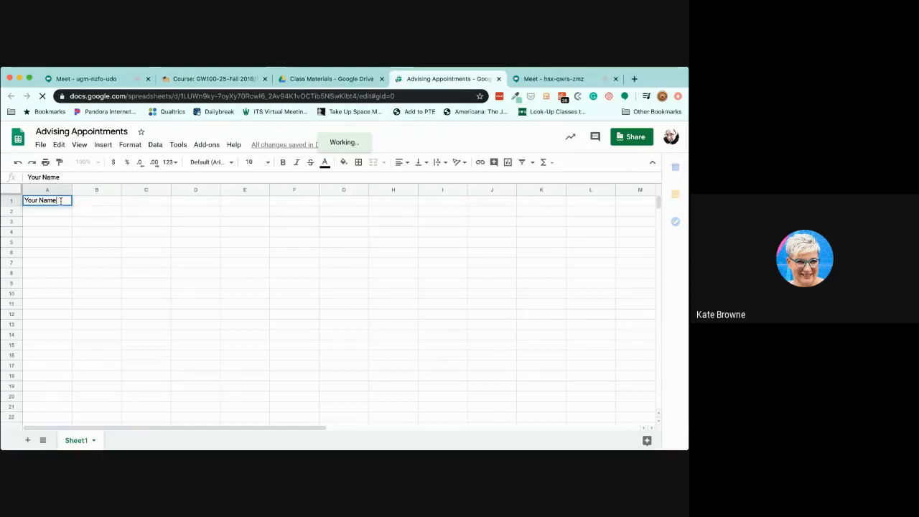
pyautogui.moveTo(60, 202); pyautogui.dragTo(3, 195)
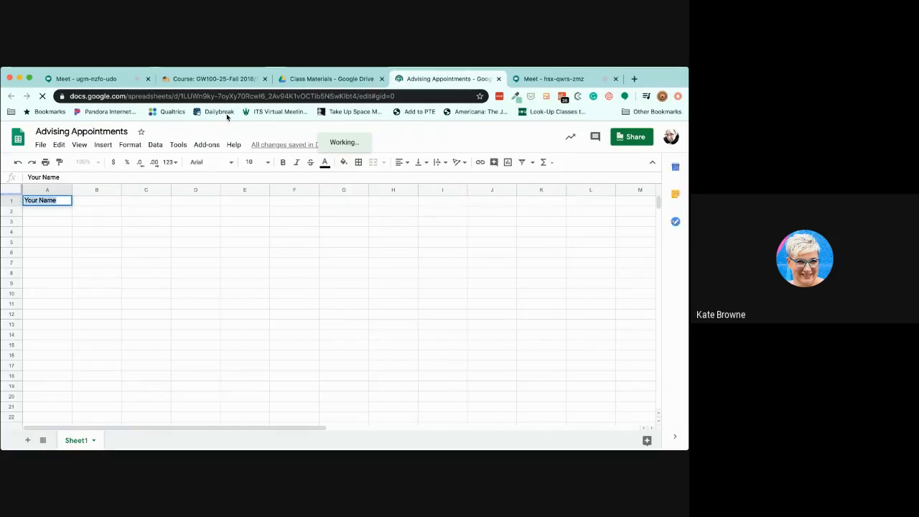
pyautogui.press('BackSpace')
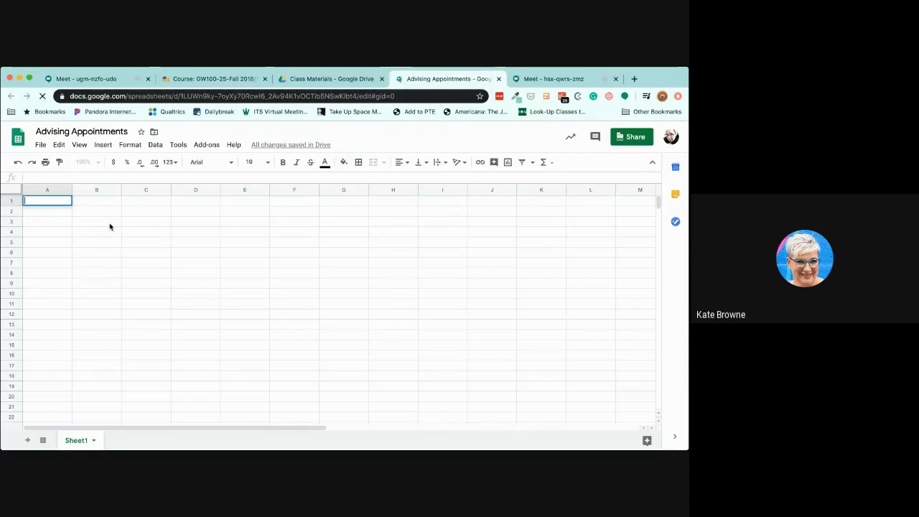
# Enter "How to use this document: add your name at the time you would like an appointment" in cell A1
pyautogui.write('How to u')
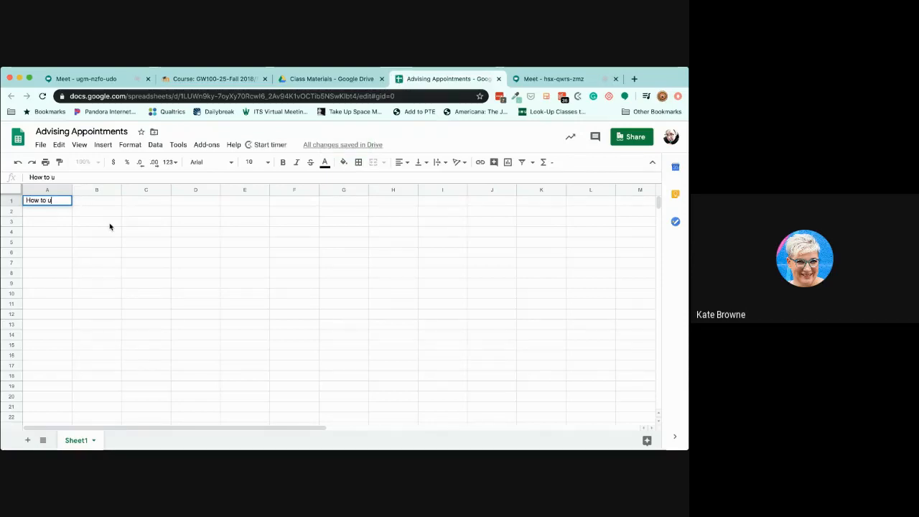
pyautogui.write('se this docu')
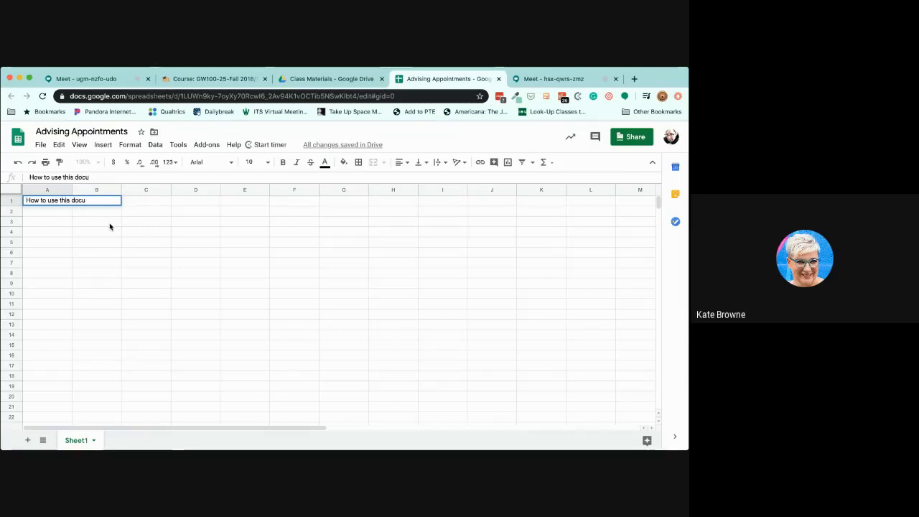
pyautogui.write('ment: add yo')
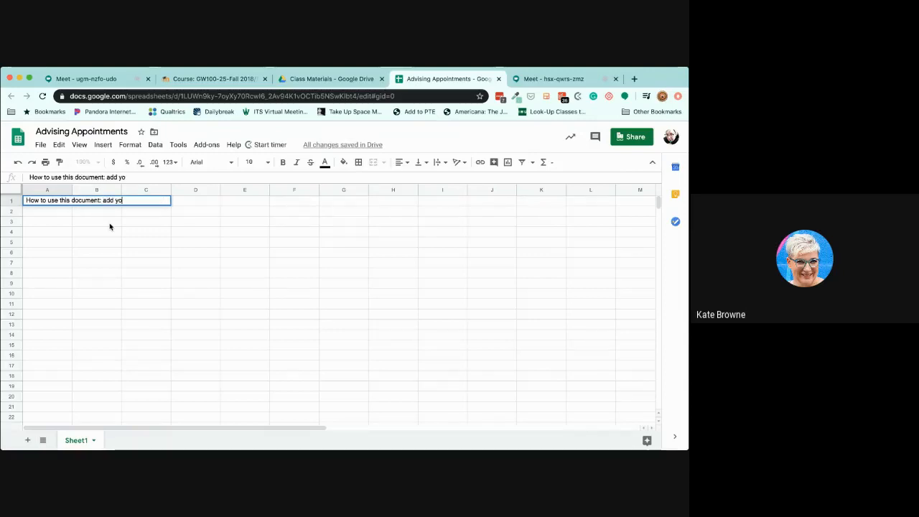
pyautogui.write('ur name a')
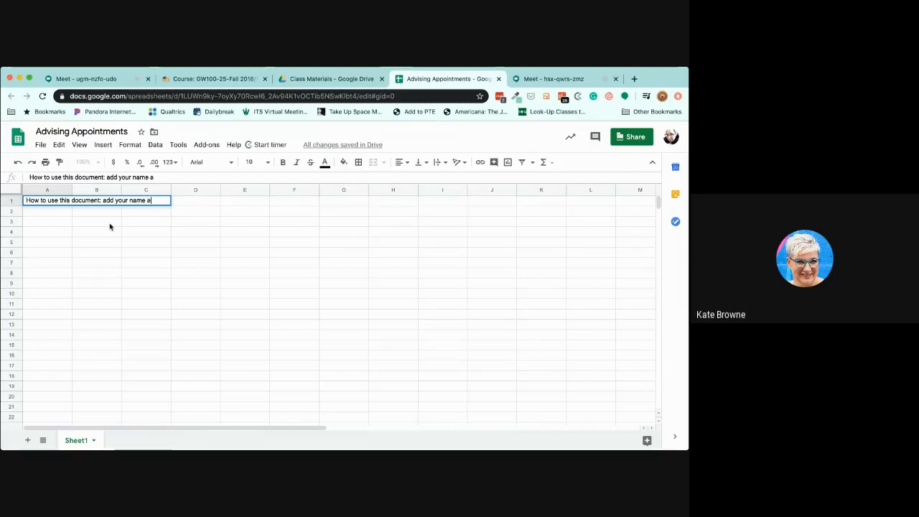
pyautogui.write('t the time you would l')
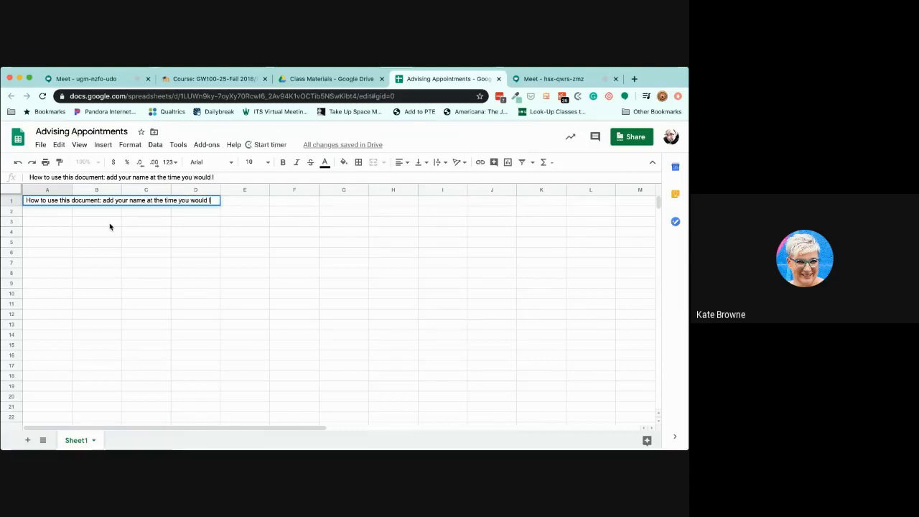
pyautogui.write('ike an appointment')
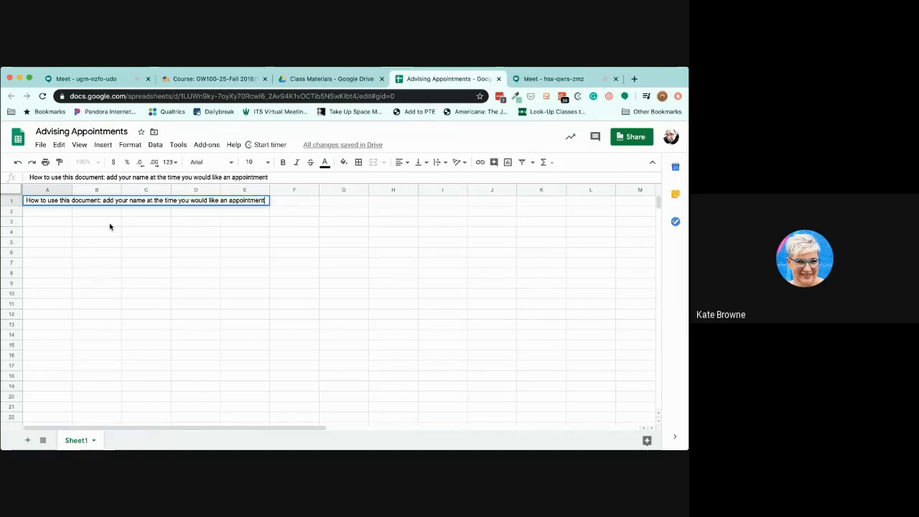
pyautogui.press('Return')
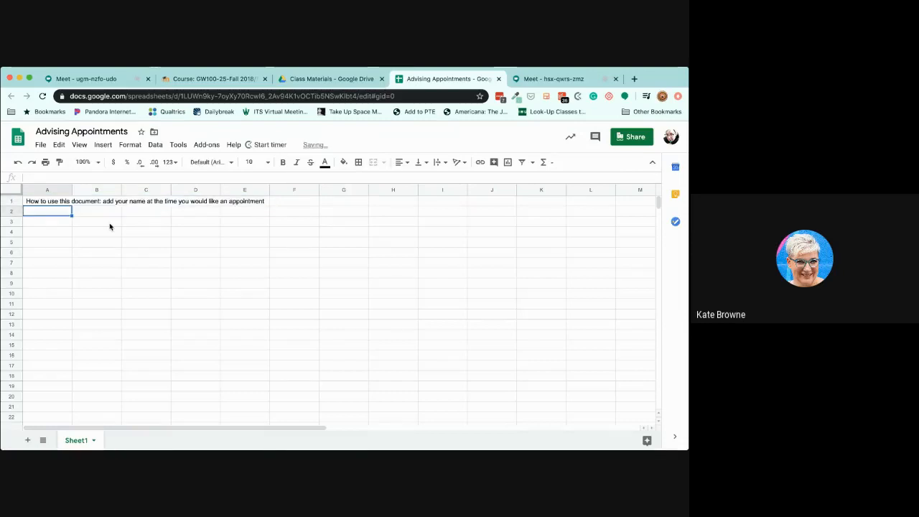
# Enter "Click here to access the Meet room during your appointment" in cell A2
pyautogui.write('Clic')
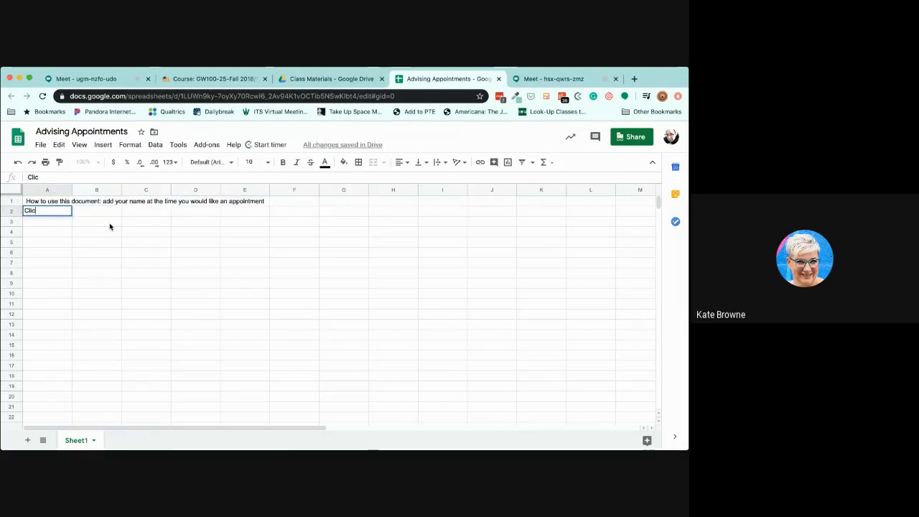
pyautogui.write('k here to access the mee')
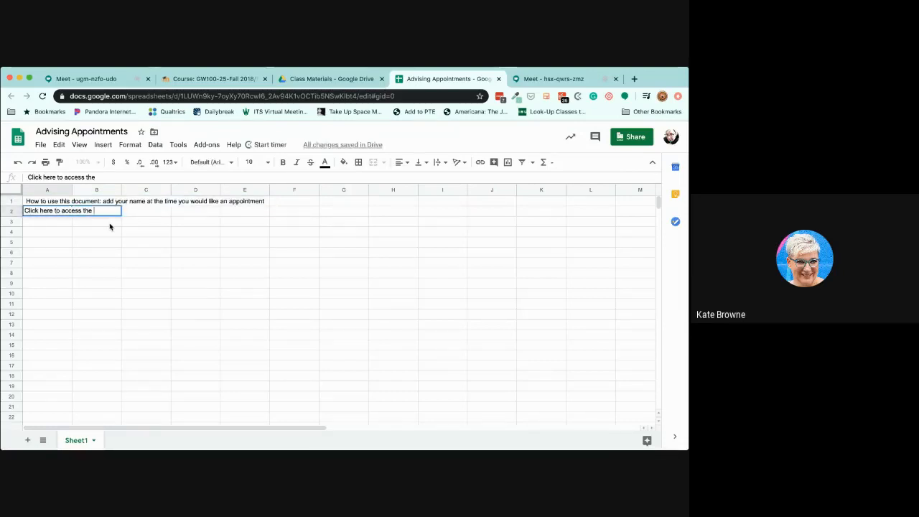
pyautogui.press('BackSpace')
pyautogui.press('BackSpace')
pyautogui.press('BackSpace')
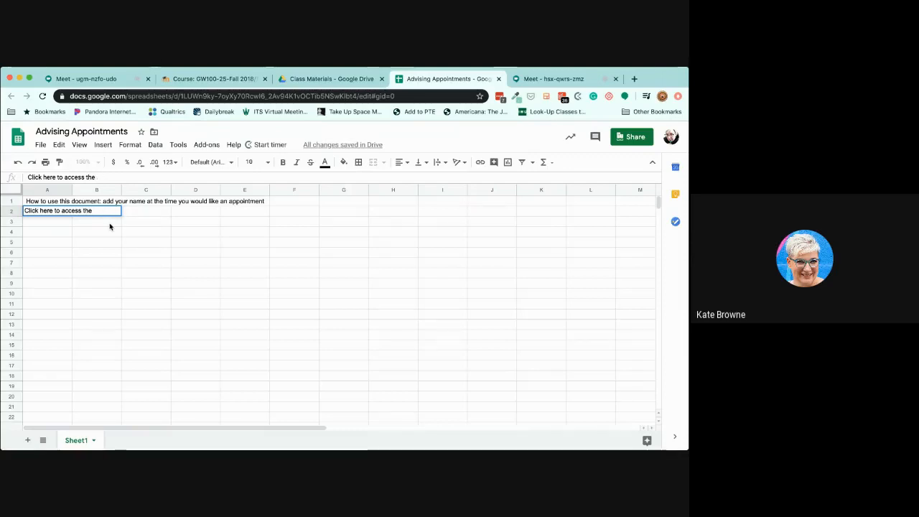
pyautogui.write('Mett room during your')
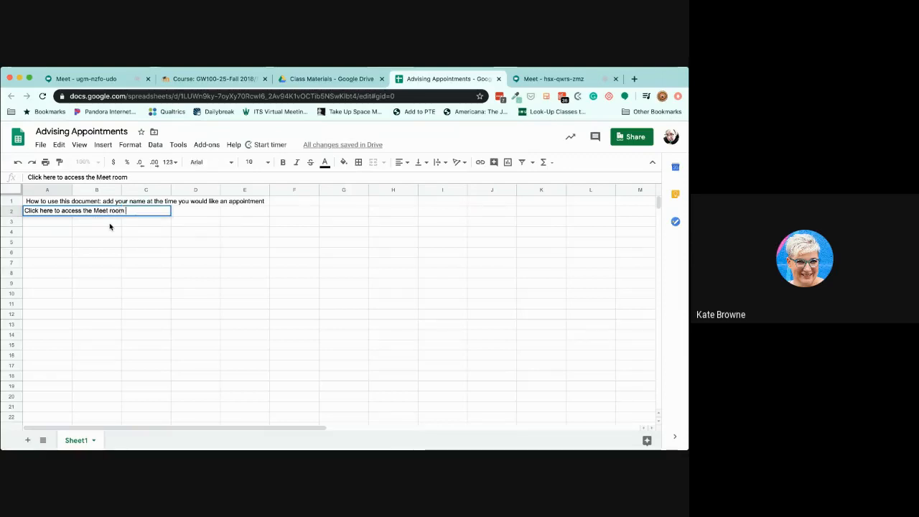
pyautogui.write(' appointment')
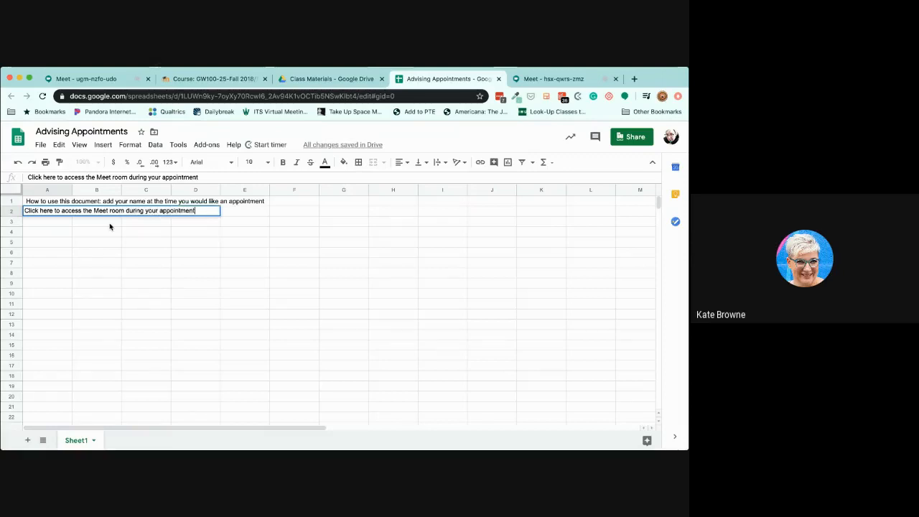
pyautogui.press('Return')
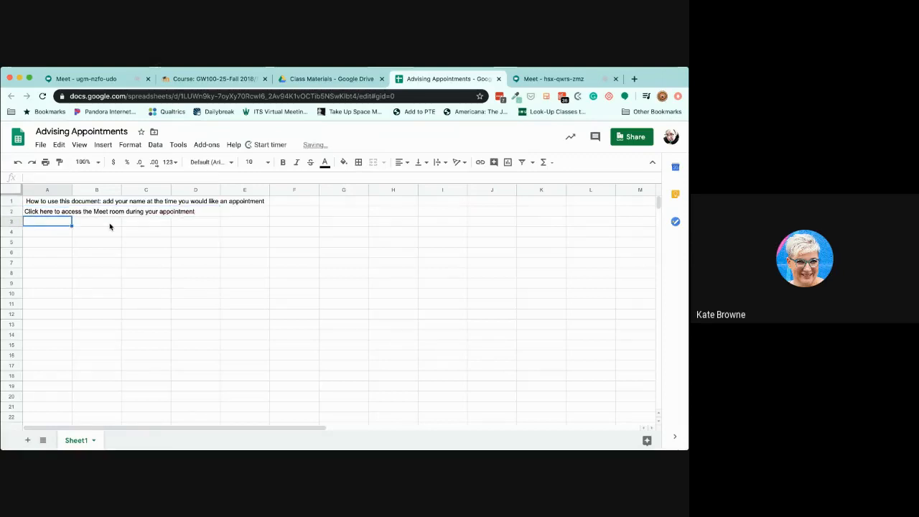
# Copy the advisingappointments meeting's joining info from Google Meet and paste the link, dial-in number and PIN into cells B3:B4 of the spreadsheet
pyautogui.click(553, 79)
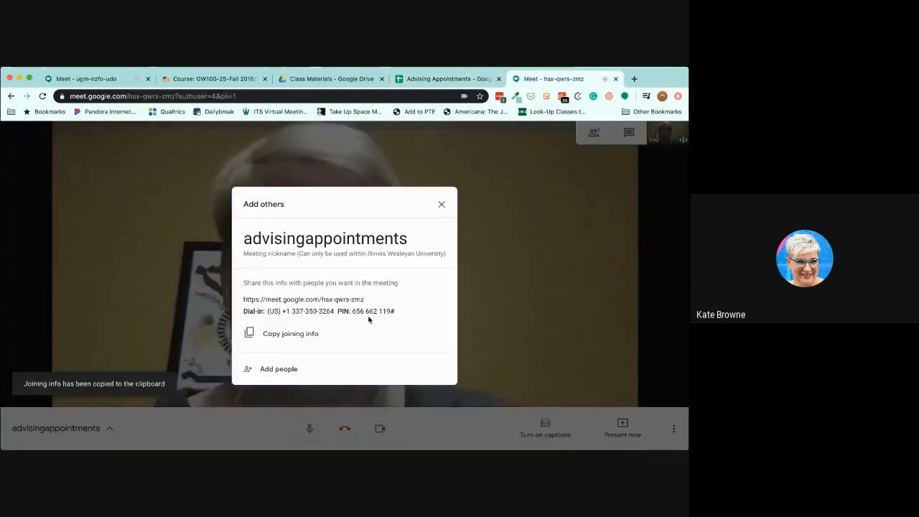
pyautogui.click(291, 340)
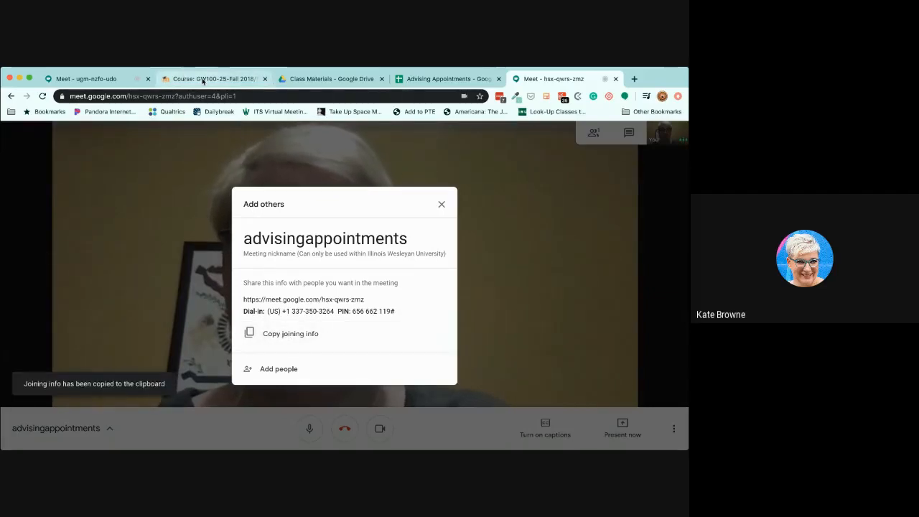
pyautogui.click(445, 79)
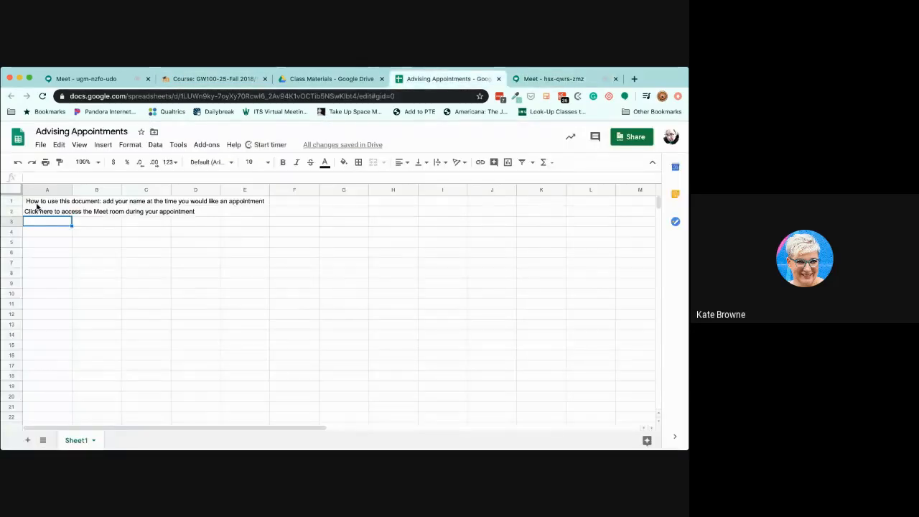
pyautogui.press('super+v')
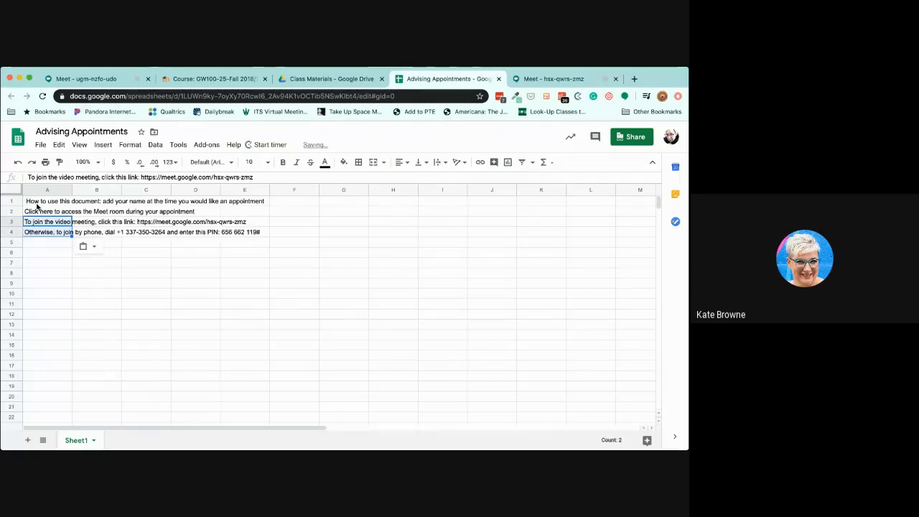
pyautogui.press('super+x')
pyautogui.press('Right')
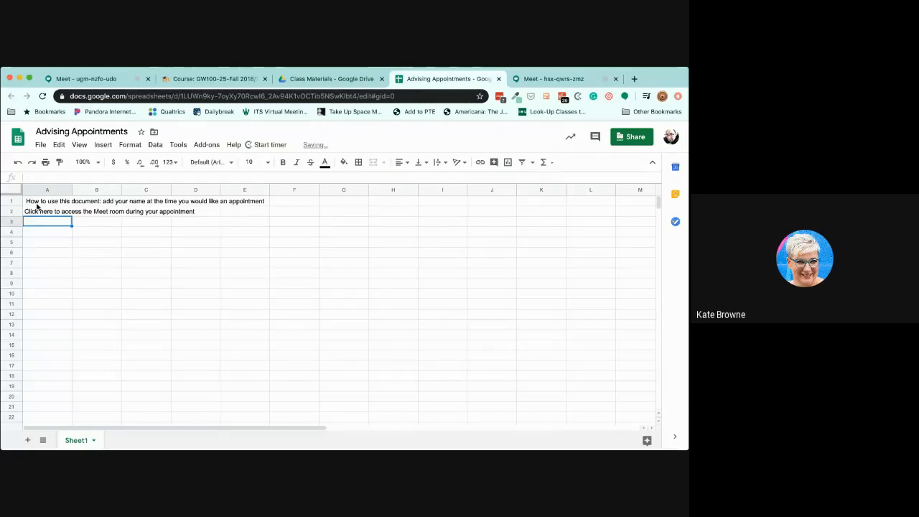
pyautogui.press('super+v')
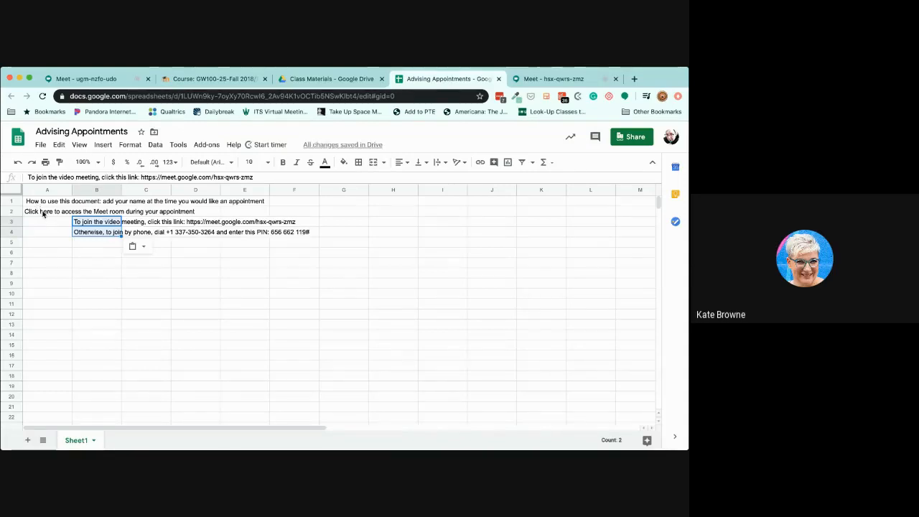
pyautogui.click(43, 212)
pyautogui.doubleClick(50, 211)
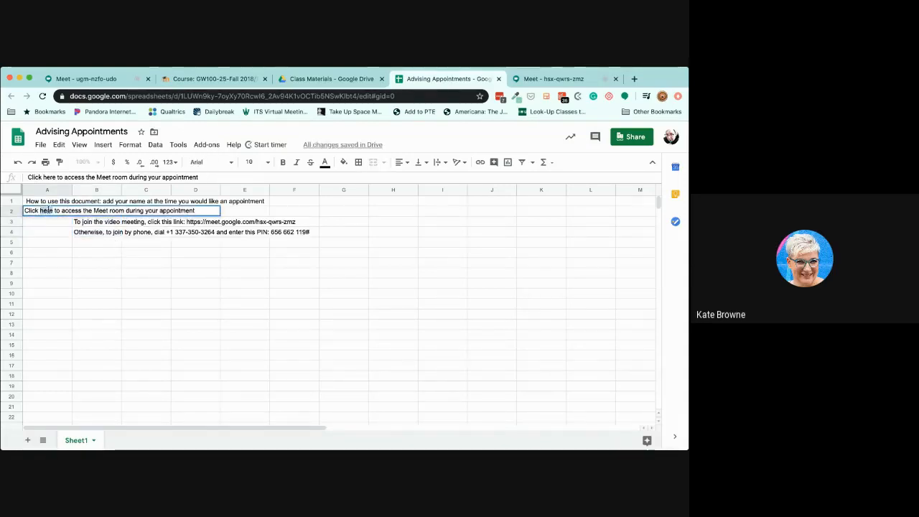
pyautogui.click(145, 232)
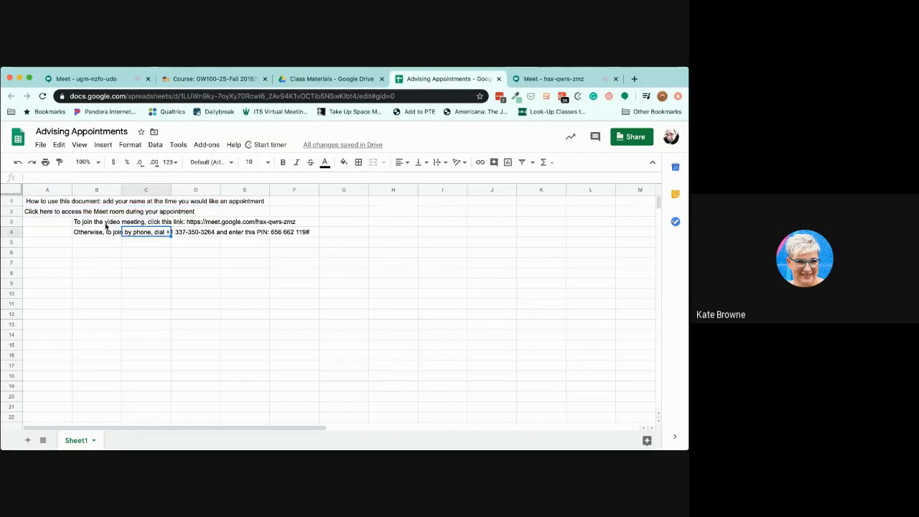
pyautogui.click(48, 251)
pyautogui.write('Your ')
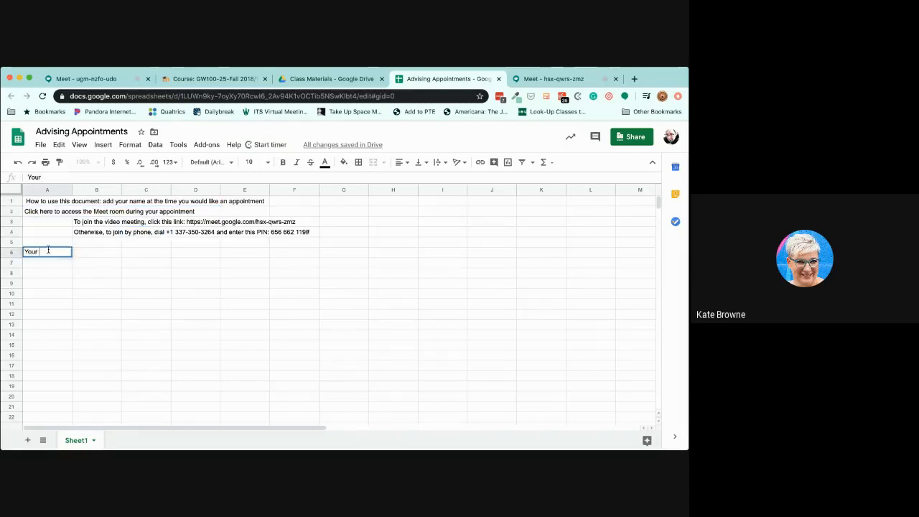
pyautogui.write('Name')
pyautogui.press('Return')
# Enter the headings "Appointment Time" in A6 and "Your Name" in B6, and widen column A to fit its heading
pyautogui.click(49, 252)
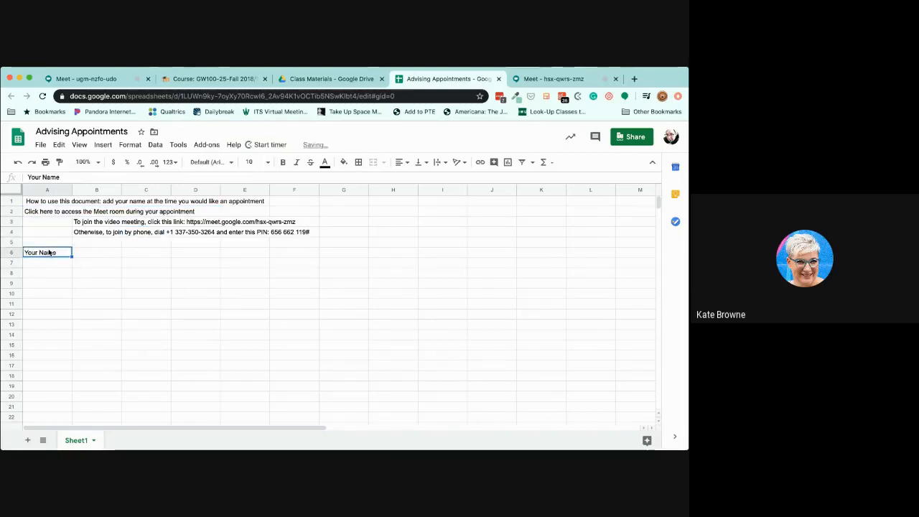
pyautogui.write('Time')
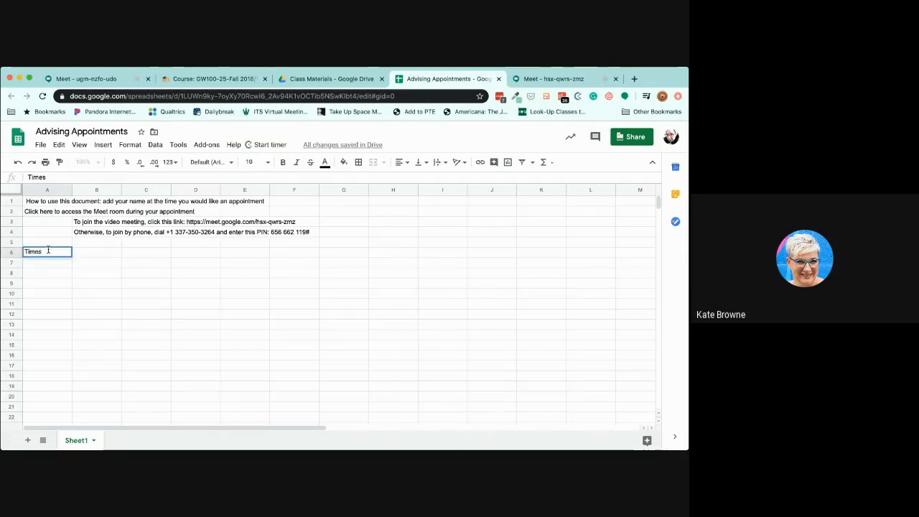
pyautogui.write('s')
pyautogui.press('BackSpace')
pyautogui.press('BackSpace')
pyautogui.press('BackSpace')
pyautogui.press('BackSpace')
pyautogui.press('BackSpace')
pyautogui.write('Ap')
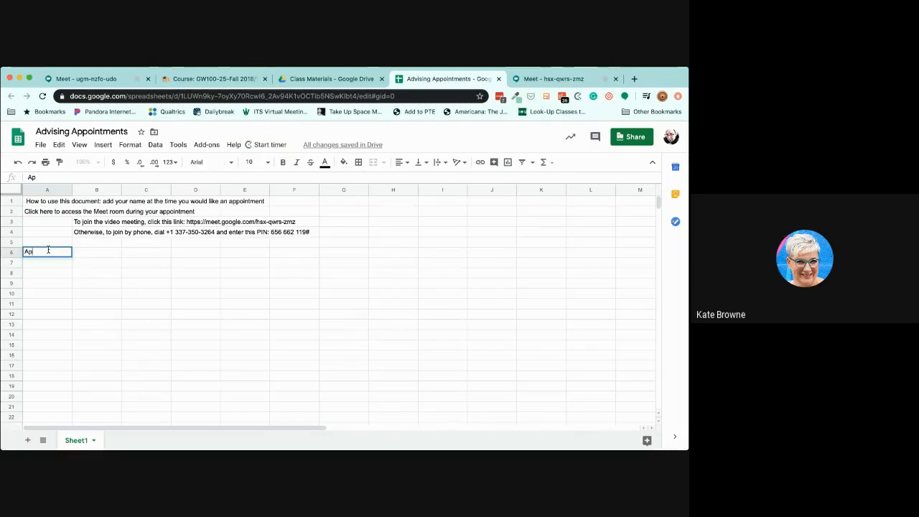
pyautogui.write('pointment Tim')
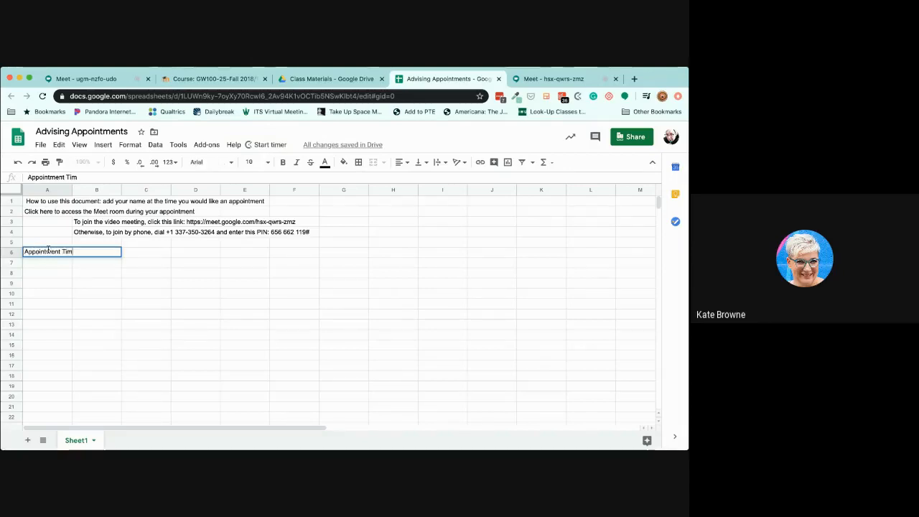
pyautogui.press('Tab')
pyautogui.write('Your Name')
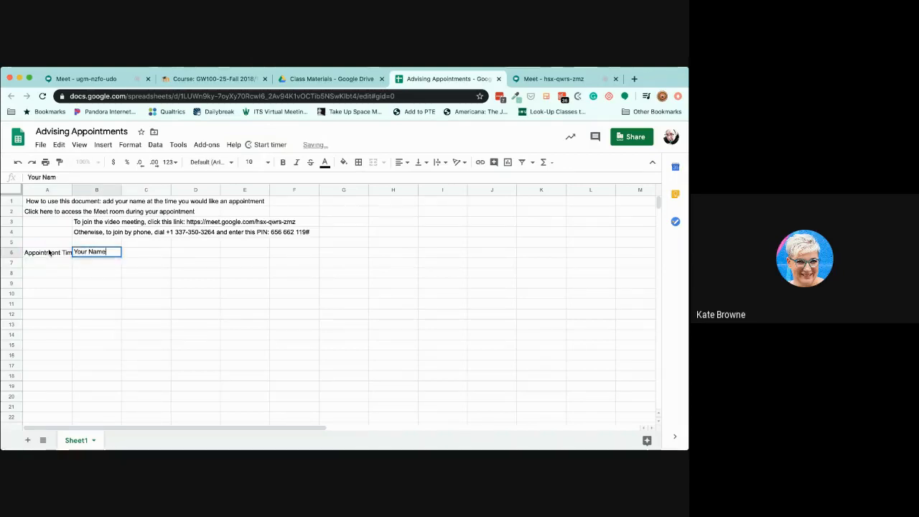
pyautogui.press('Return')
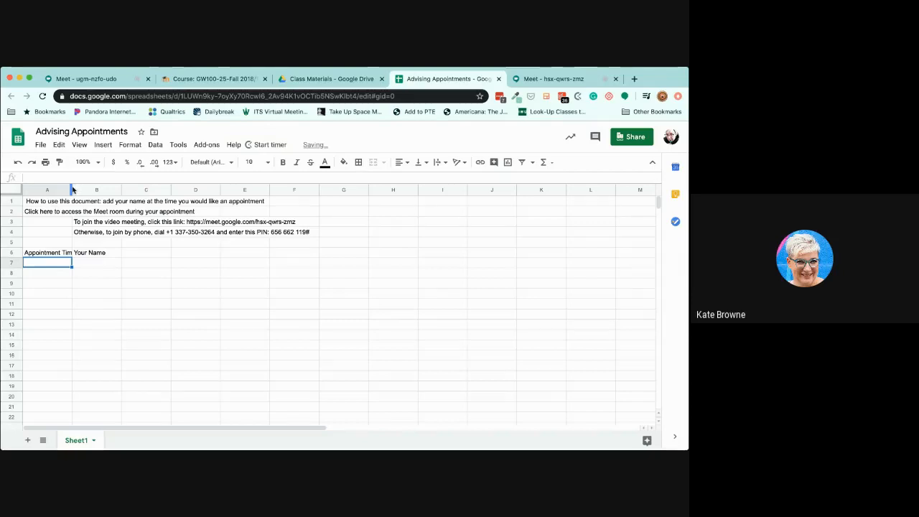
pyautogui.moveTo(72, 189); pyautogui.dragTo(96, 189)
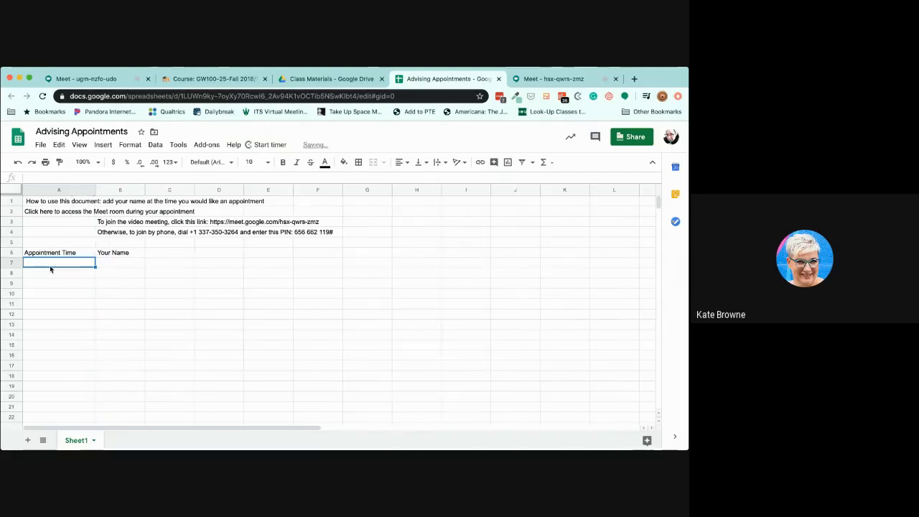
# Enter 9am in cell A7 and fill hourly appointment times down through A16
pyautogui.write('9am')
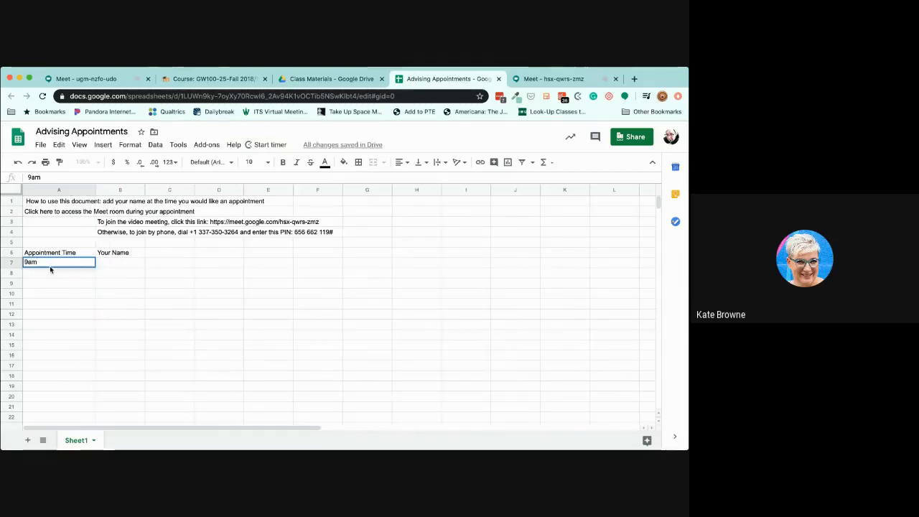
pyautogui.press('Return')
pyautogui.click(61, 264)
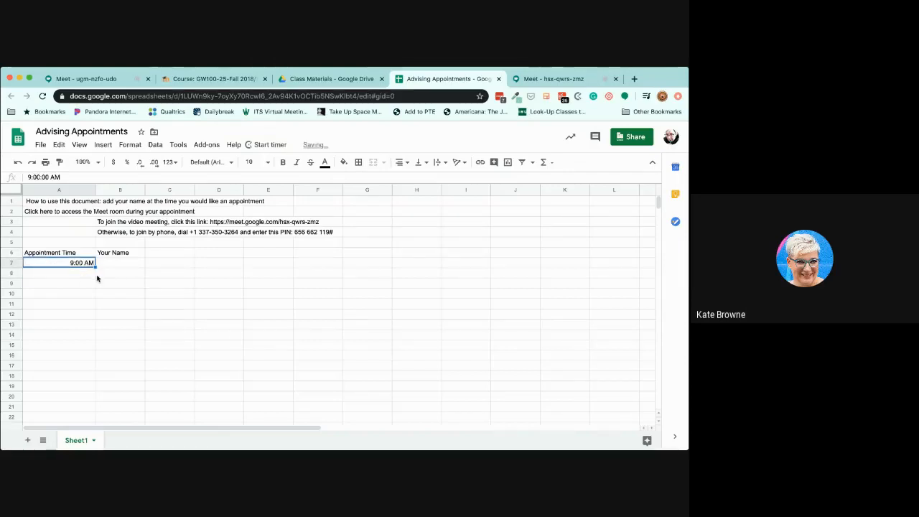
pyautogui.moveTo(95, 275); pyautogui.dragTo(90, 356)
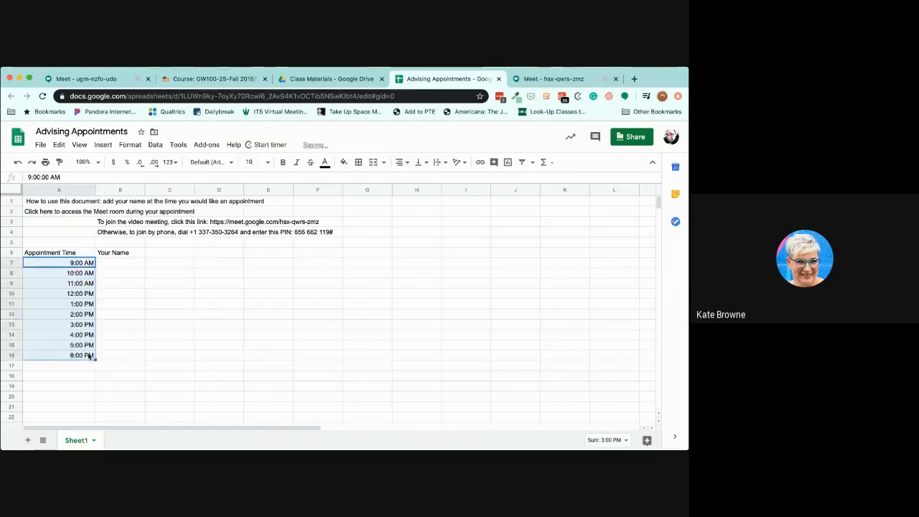
# Set cell A8 to 9:30am and fill half-hour appointment times down column A through 3:00 PM in A19
pyautogui.click(83, 274)
pyautogui.write('9:30am')
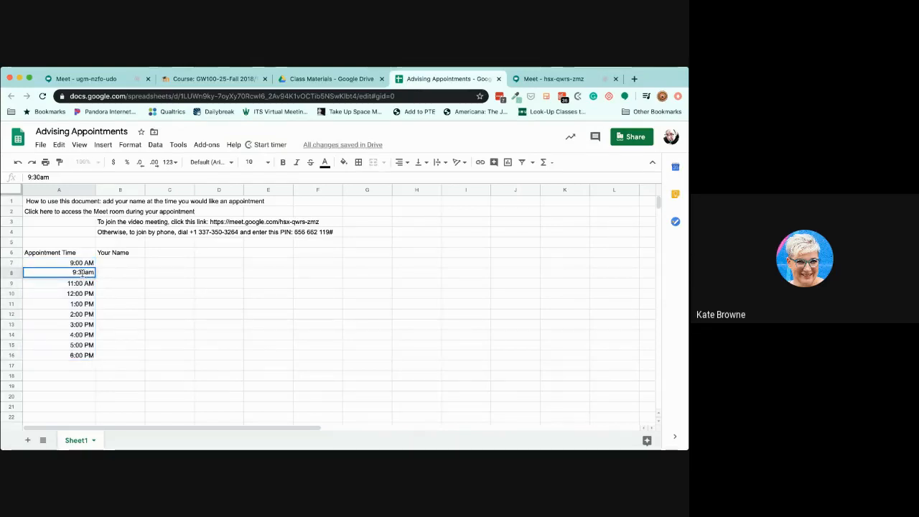
pyautogui.press('Return')
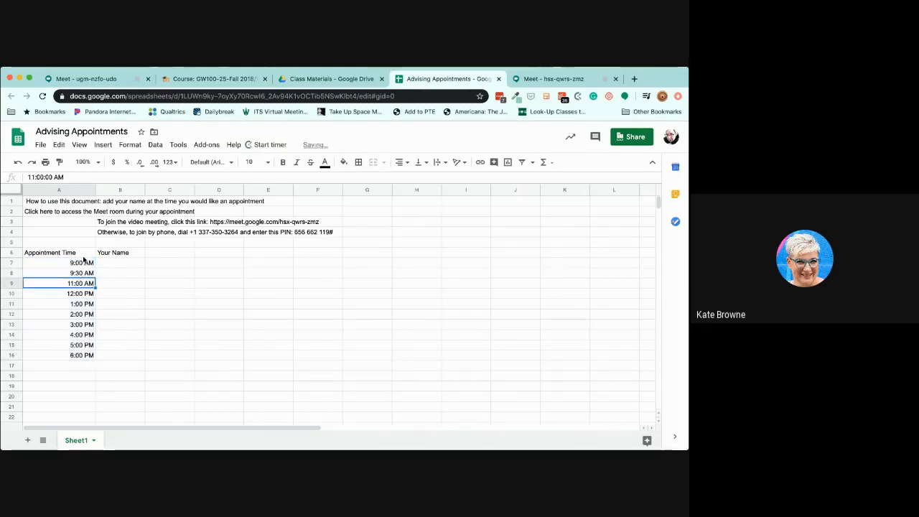
pyautogui.moveTo(84, 263); pyautogui.dragTo(83, 395)
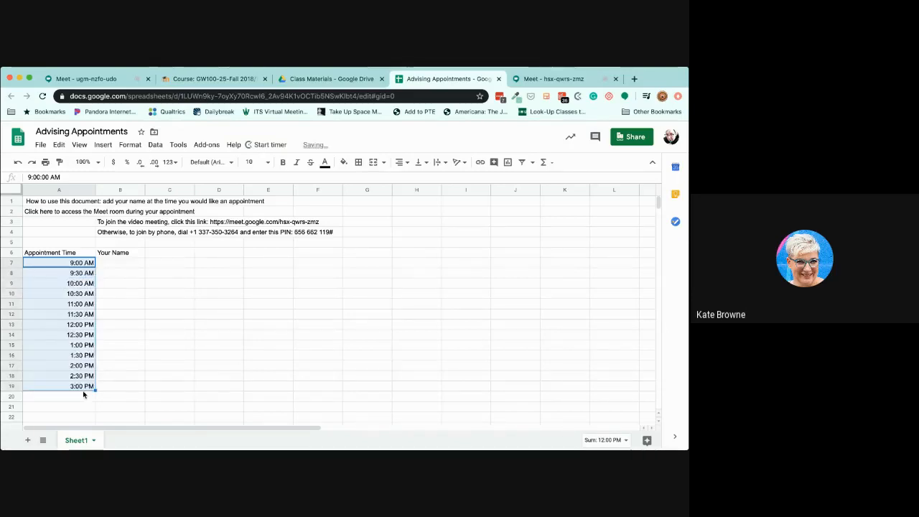
pyautogui.click(112, 326)
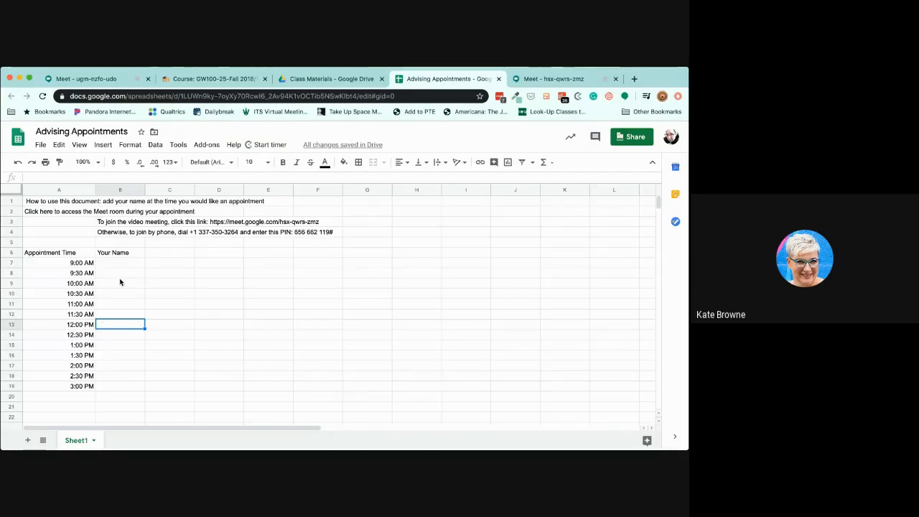
# Open the spreadsheet's sharing settings and examine the link access levels and the additional link-sharing options
pyautogui.click(629, 139)
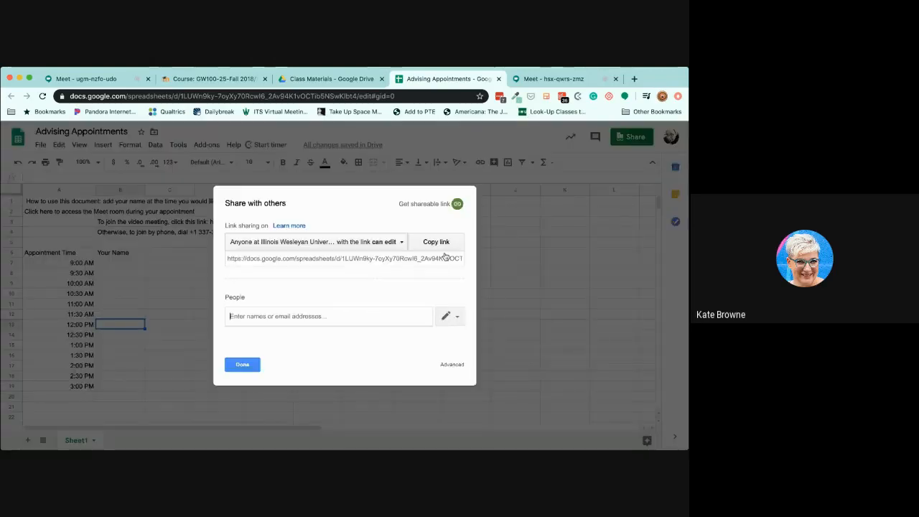
pyautogui.click(402, 243)
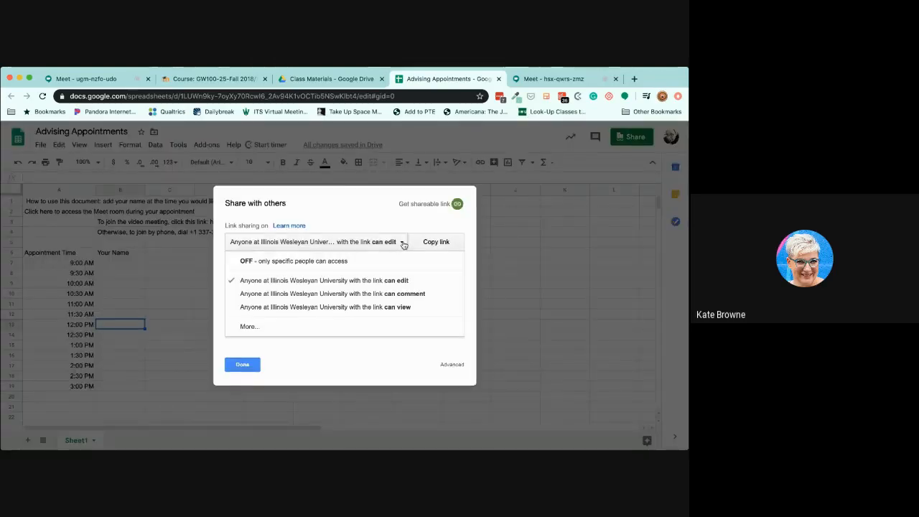
pyautogui.click(348, 355)
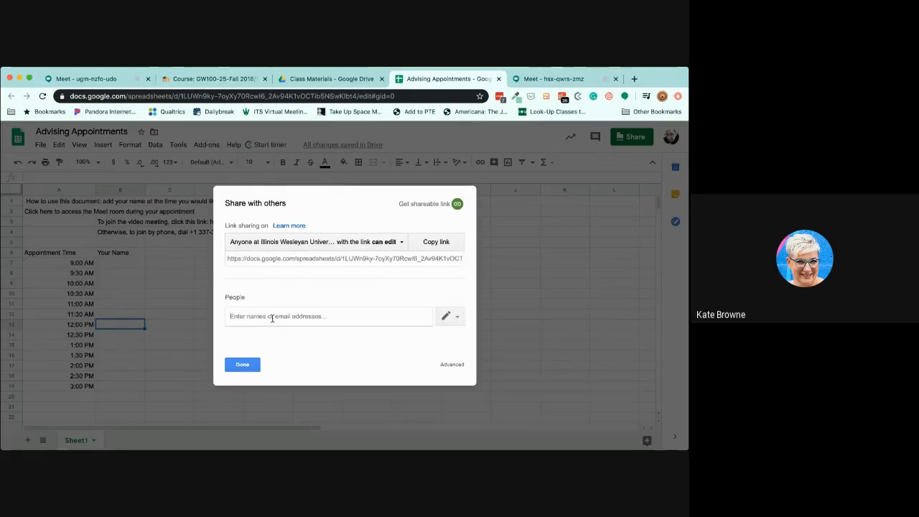
pyautogui.click(272, 318)
pyautogui.click(399, 242)
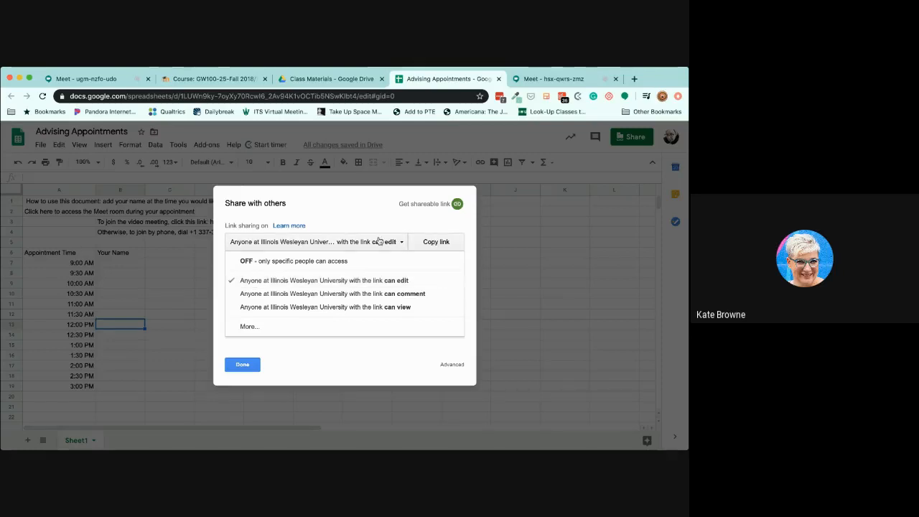
pyautogui.click(248, 329)
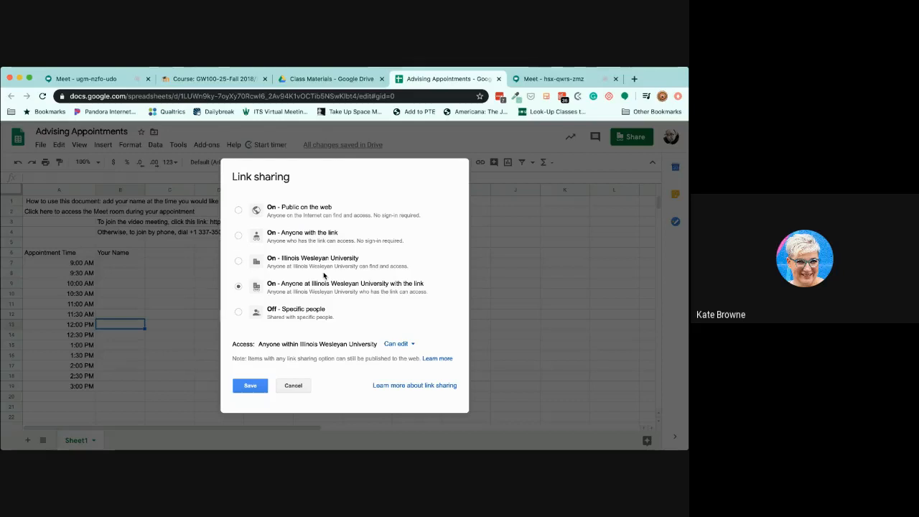
pyautogui.click(296, 385)
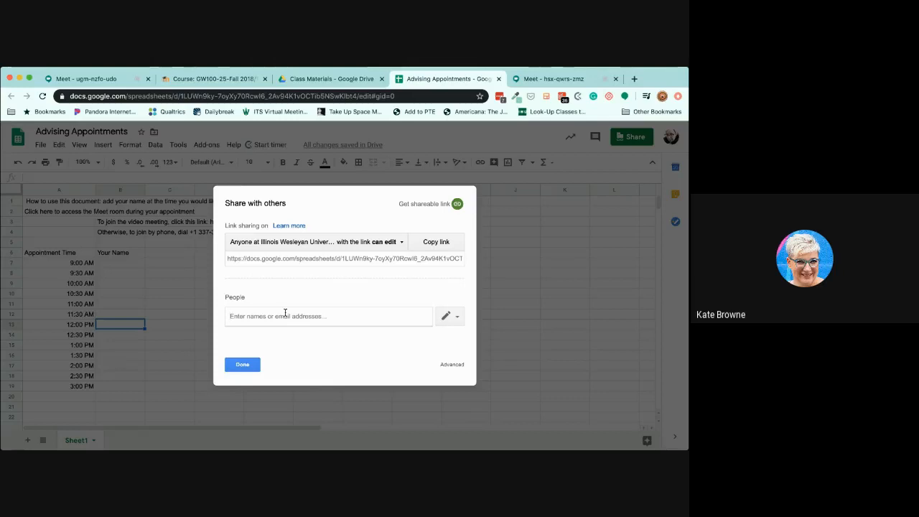
# Examine the permission levels available for invited people in the spreadsheet's sharing settings and close the settings
pyautogui.click(453, 316)
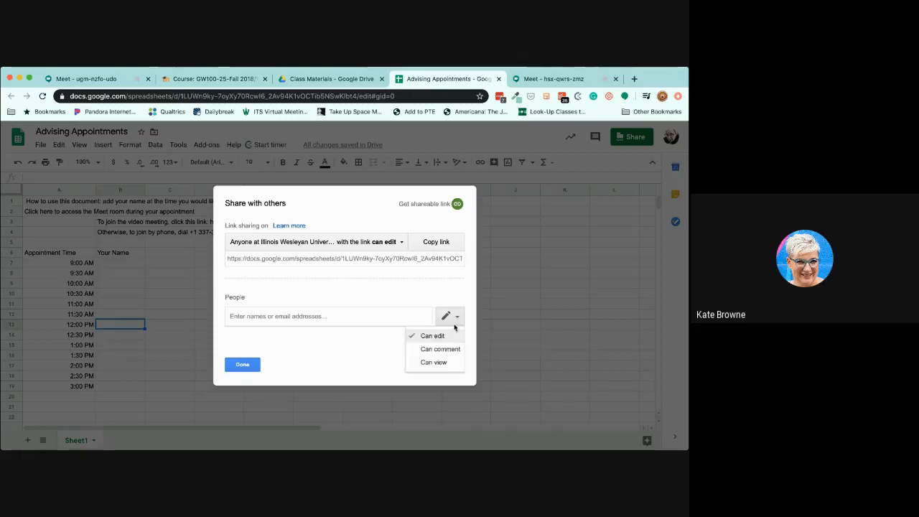
pyautogui.click(243, 365)
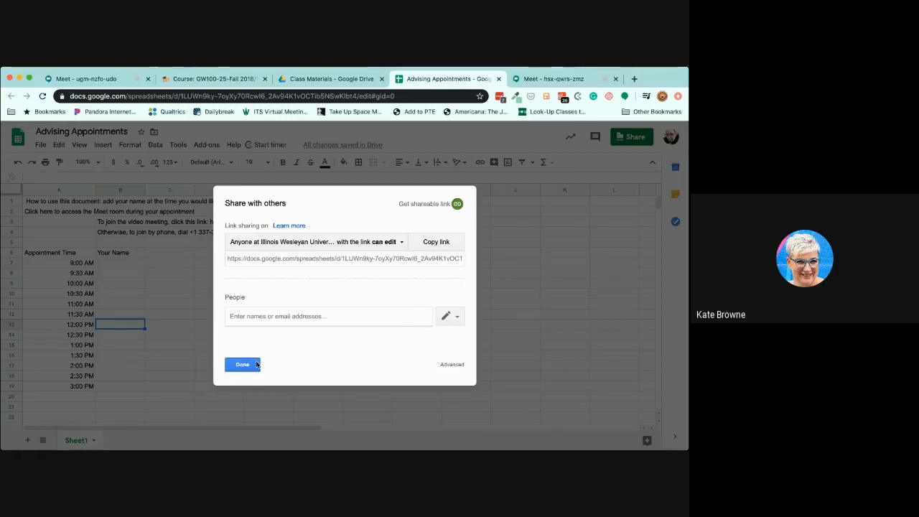
pyautogui.click(243, 365)
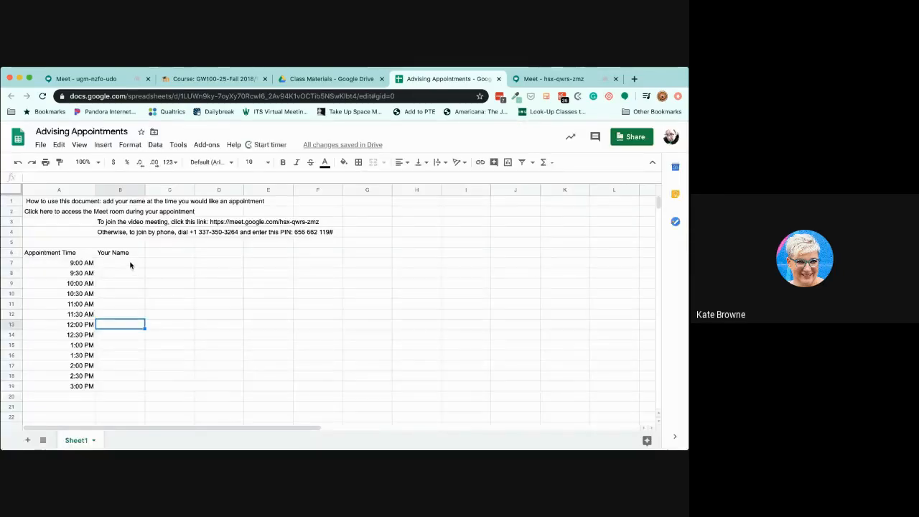
# Copy the shareable link of the Advising Appointments spreadsheet from its sharing settings
pyautogui.click(632, 136)
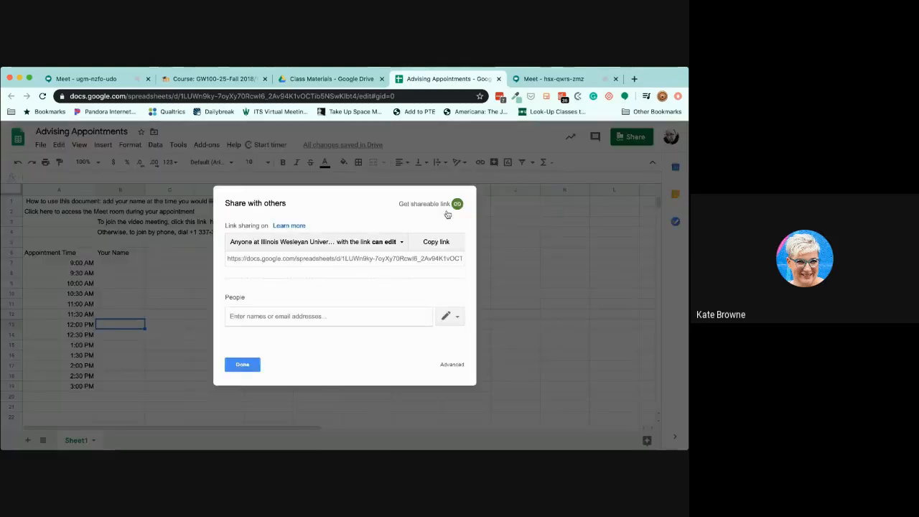
pyautogui.click(445, 206)
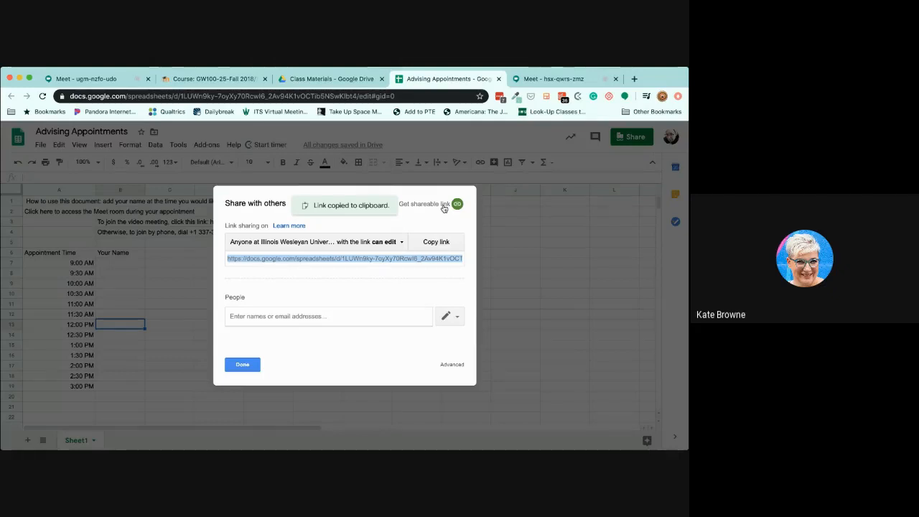
pyautogui.click(242, 366)
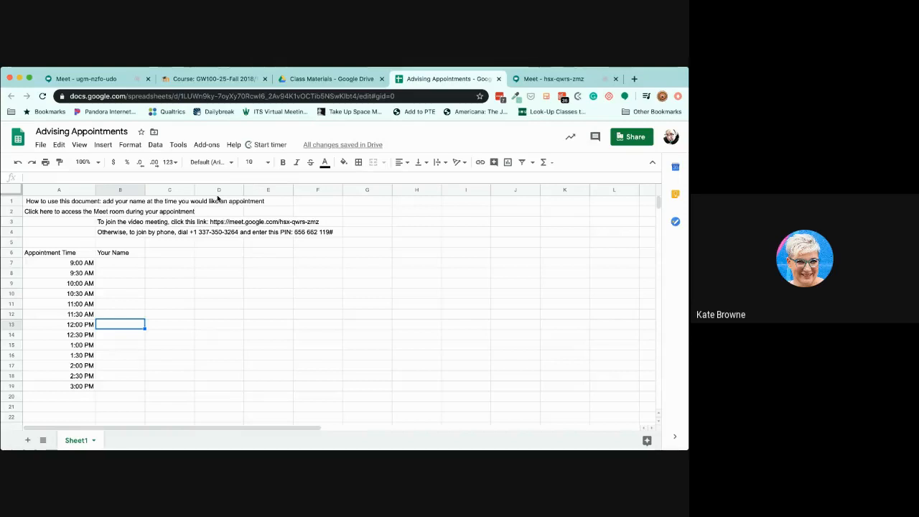
# Turn editing on in the GW100-25-Fall 2018/15060 Moodle course and add a URL resource to its top section
pyautogui.click(212, 80)
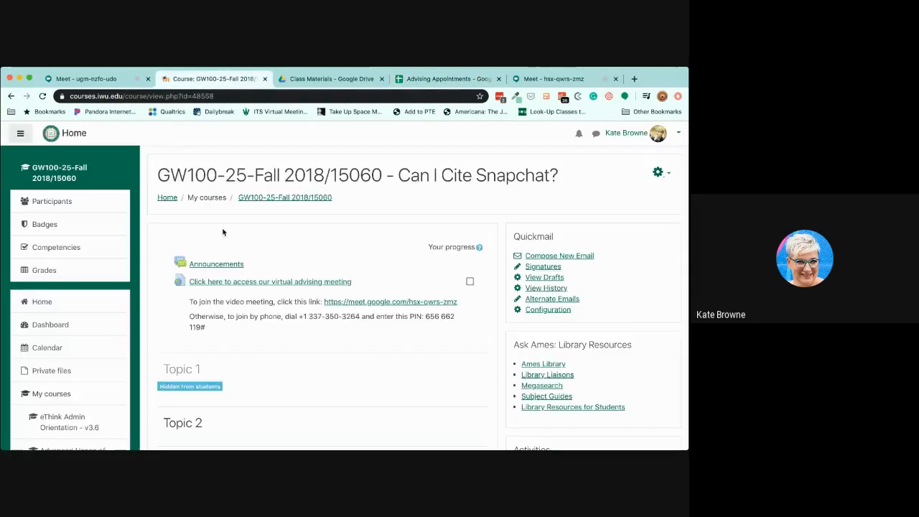
pyautogui.click(661, 173)
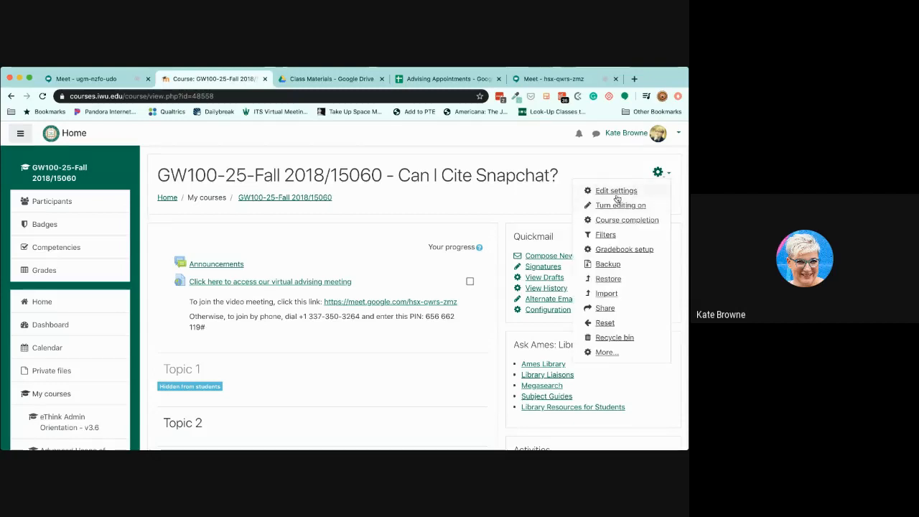
pyautogui.click(615, 192)
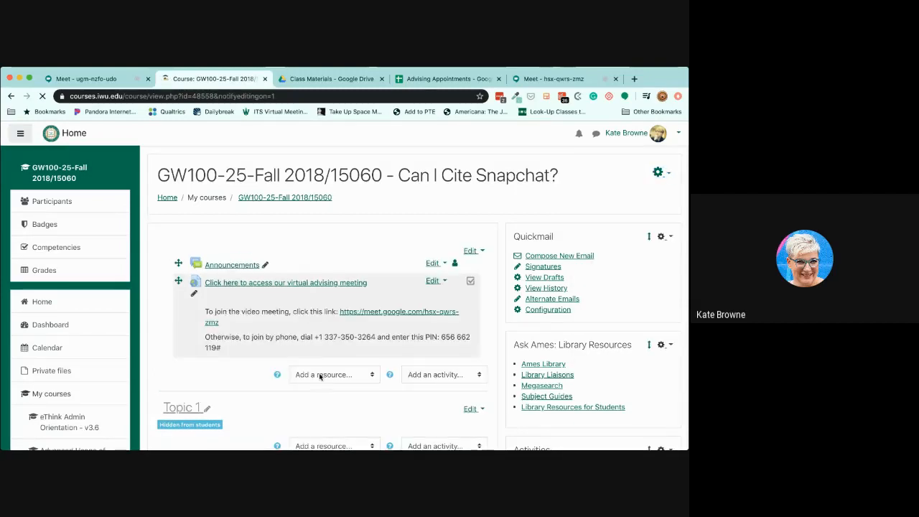
pyautogui.click(320, 375)
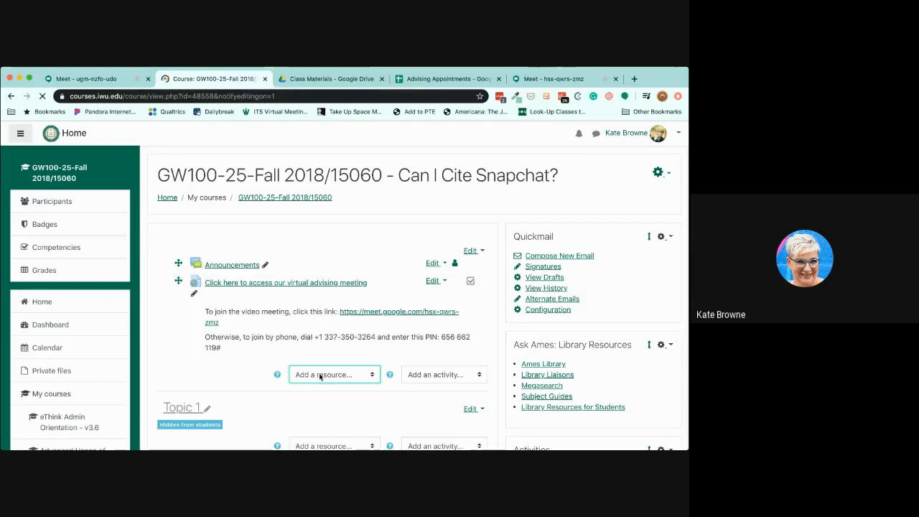
pyautogui.click(303, 448)
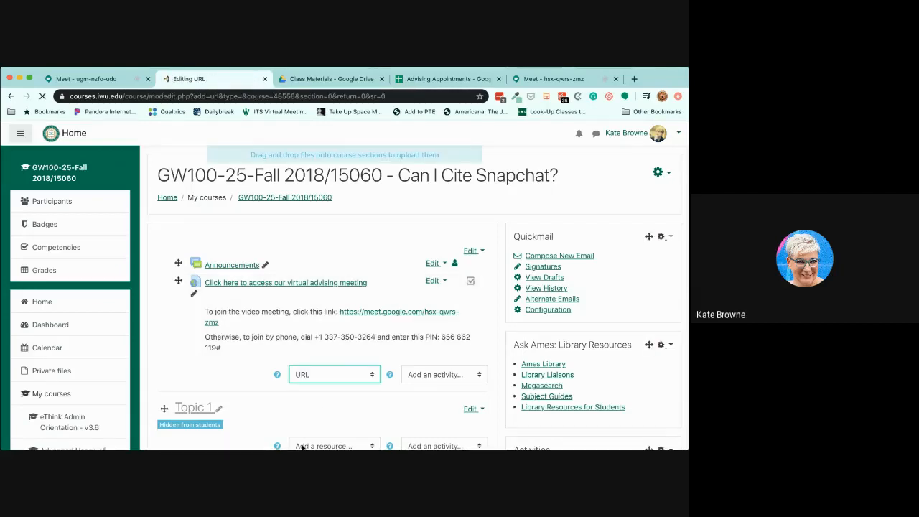
# Name the URL resource "Click here to sign up for an advising appointment" and paste the spreadsheet's link as its external URL
pyautogui.click(300, 296)
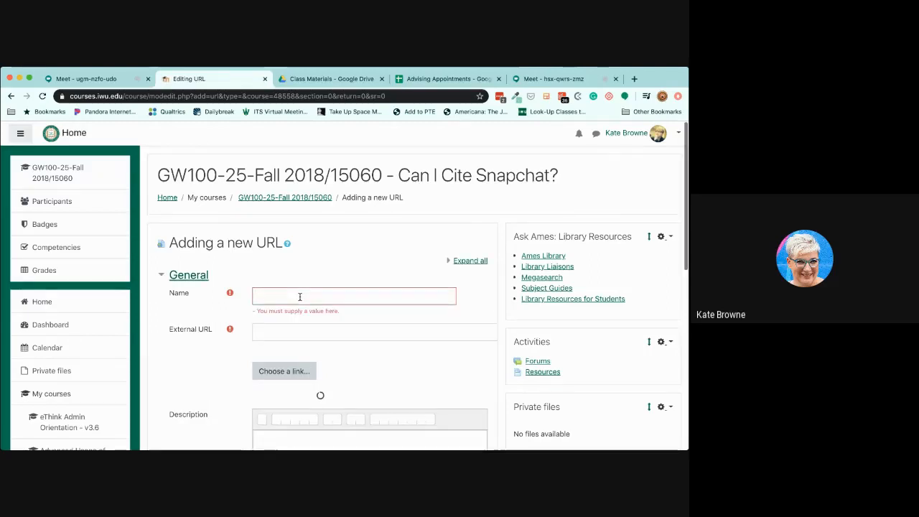
pyautogui.scroll(-5, 327, 167)
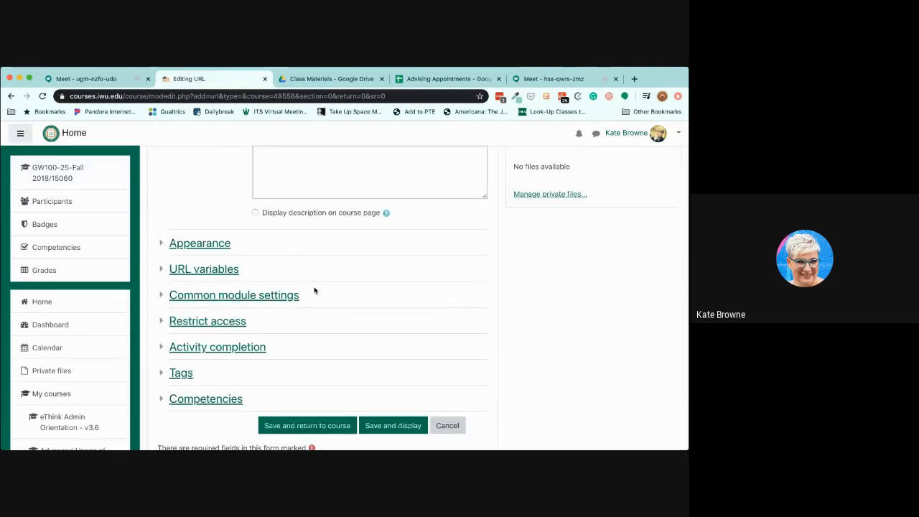
pyautogui.scroll(5, 314, 290)
pyautogui.write('Click here t')
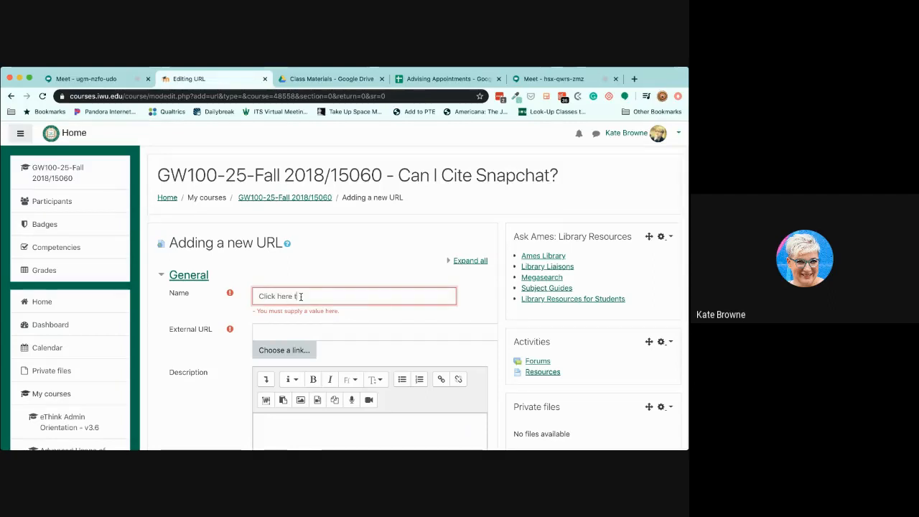
pyautogui.write('o sign up for an ad')
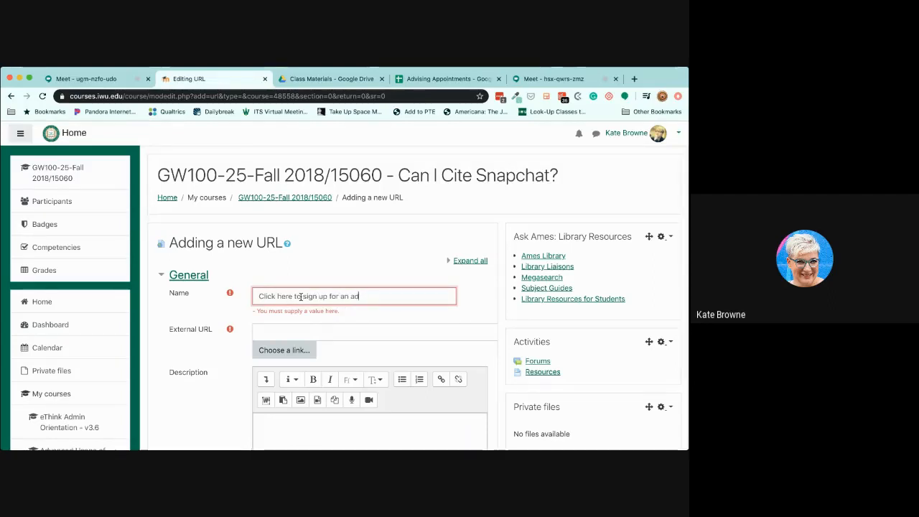
pyautogui.write('vising appointment')
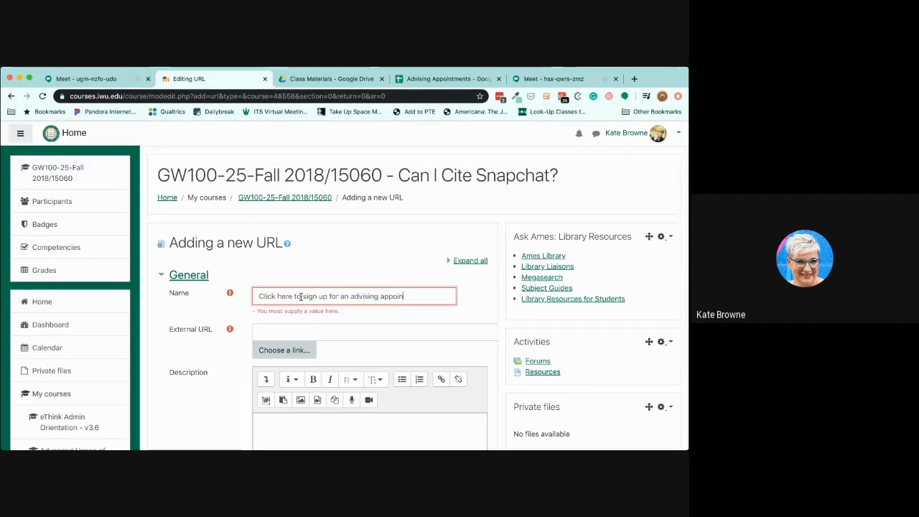
pyautogui.click(314, 331)
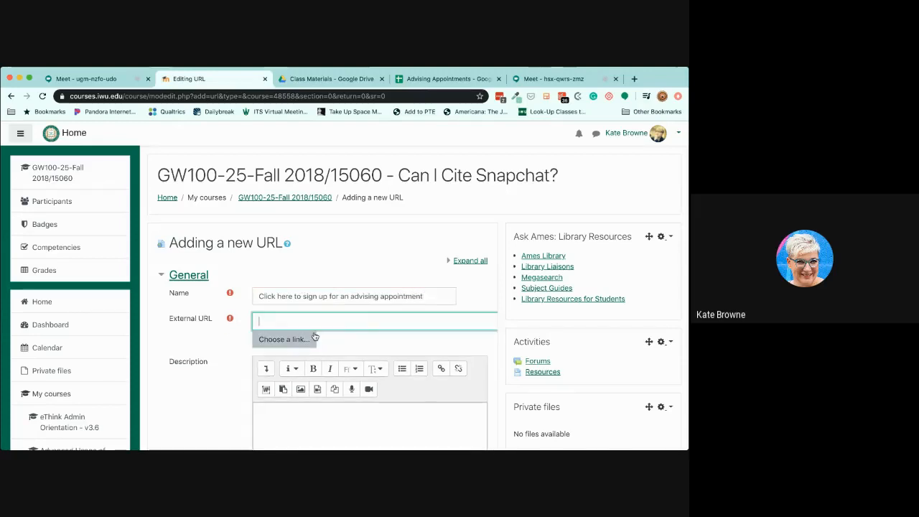
pyautogui.press('super+v')
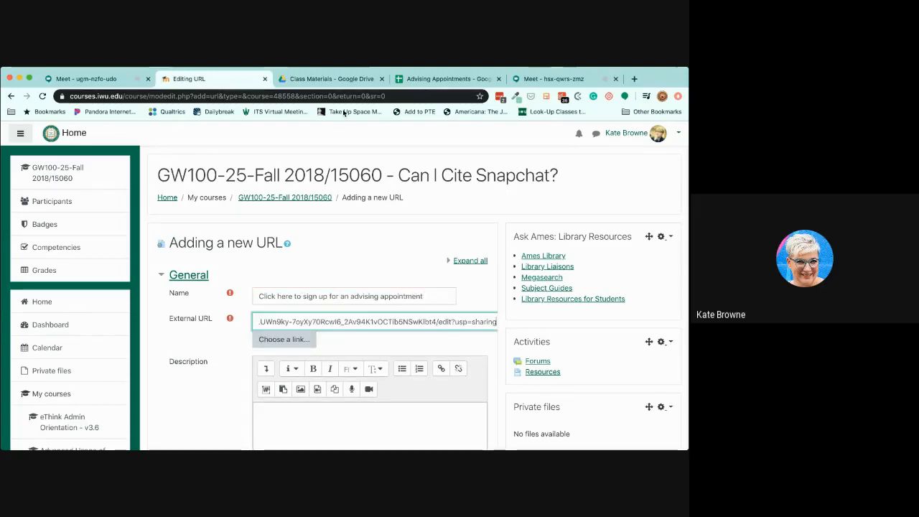
# Copy the instructions in A1:B4 of Advising Appointments, including the dial-in PIN, into the URL resource's description and check the pasted text
pyautogui.click(453, 79)
pyautogui.moveTo(34, 202); pyautogui.dragTo(141, 233)
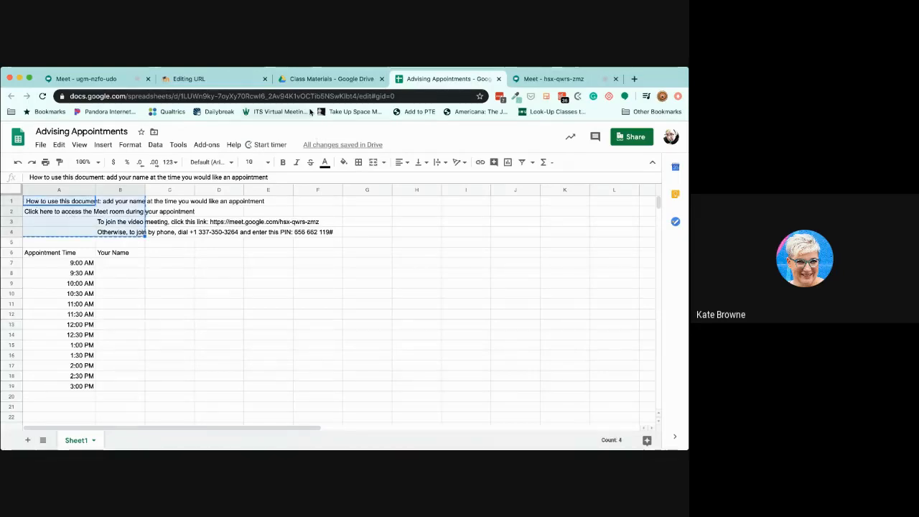
pyautogui.click(216, 80)
pyautogui.scroll(-3, 310, 302)
pyautogui.click(310, 301)
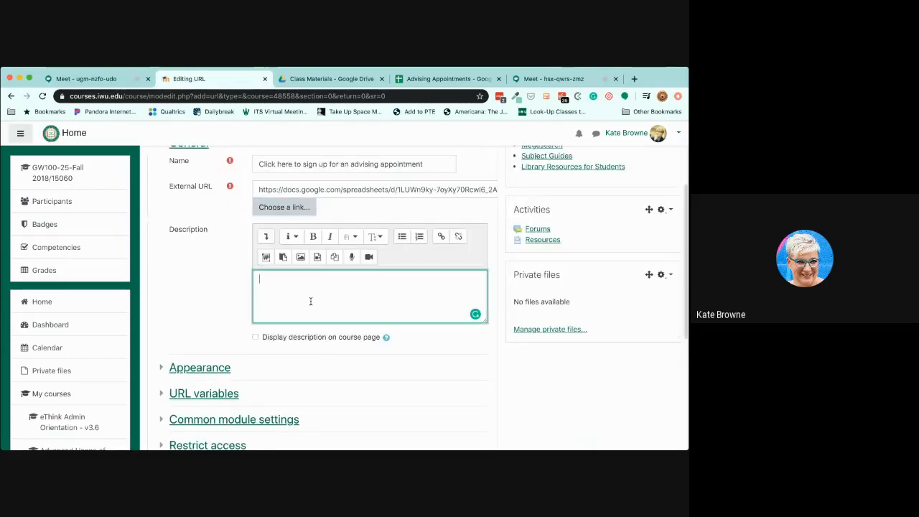
pyautogui.press('super+v')
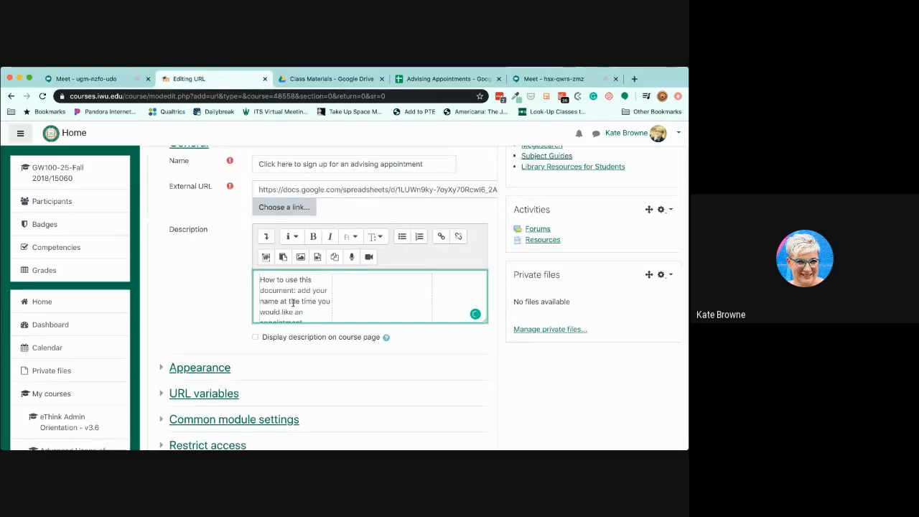
pyautogui.scroll(-5, 405, 299)
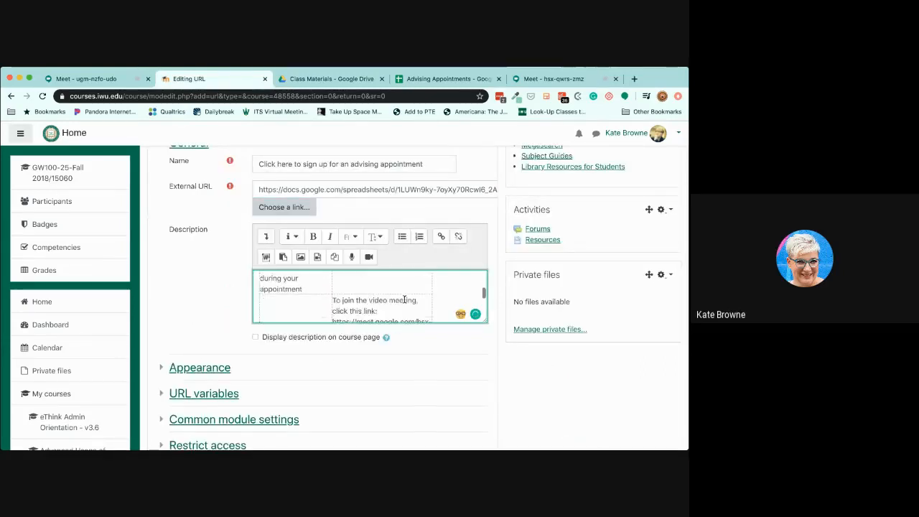
pyautogui.scroll(1, 404, 301)
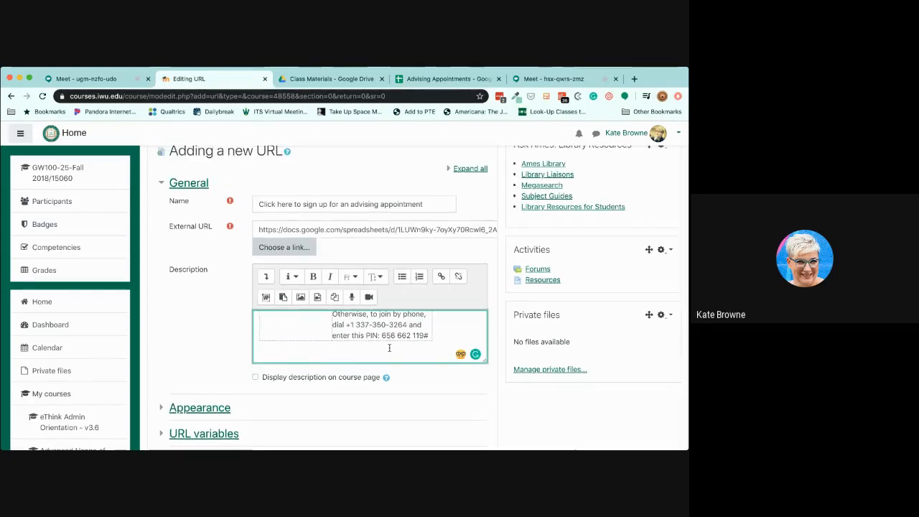
pyautogui.scroll(3, 389, 348)
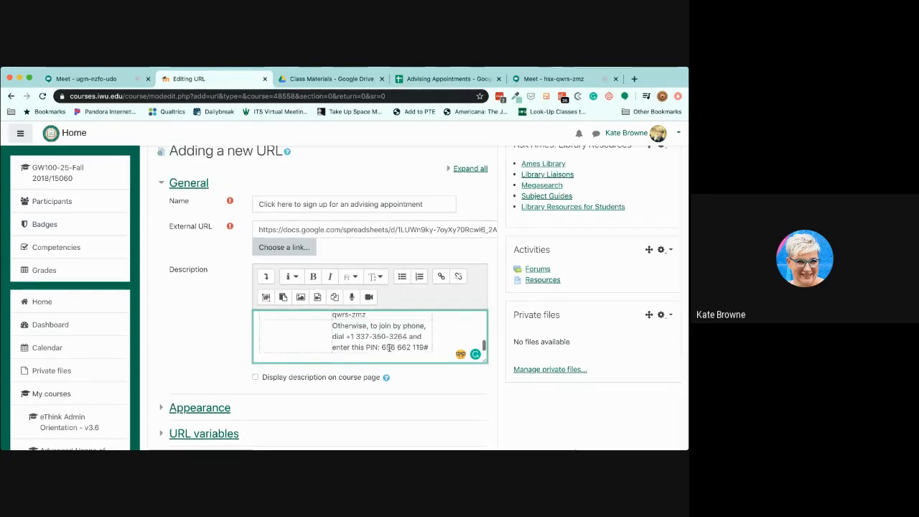
# Set the URL resource's description to display on the course page and save, returning to the course
pyautogui.click(255, 378)
pyautogui.scroll(-5, 215, 291)
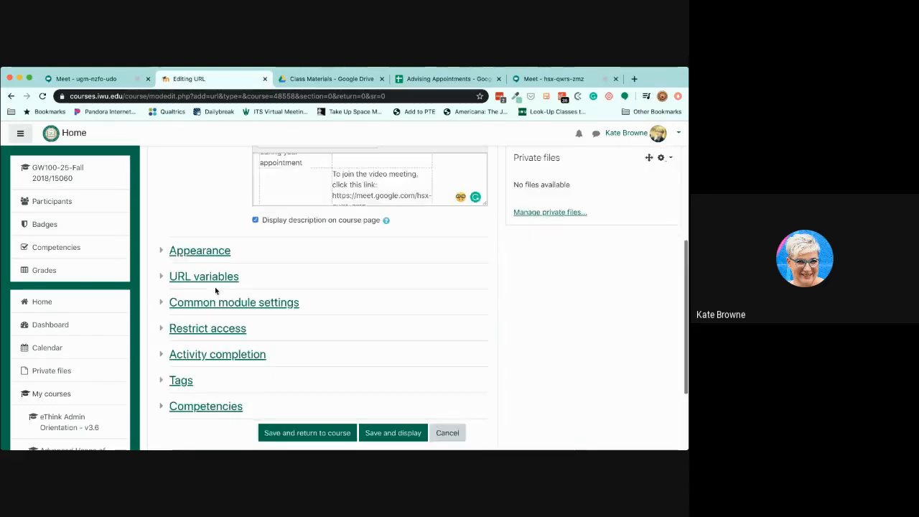
pyautogui.click(337, 319)
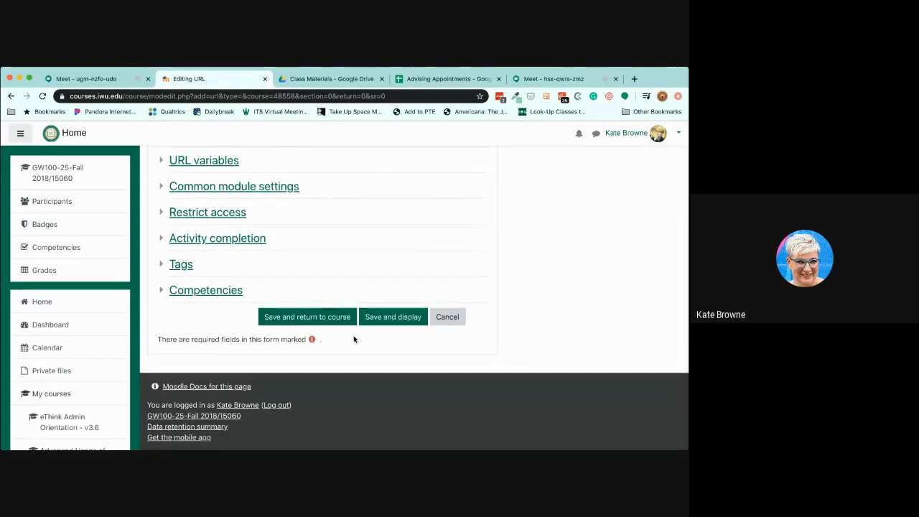
pyautogui.click(324, 320)
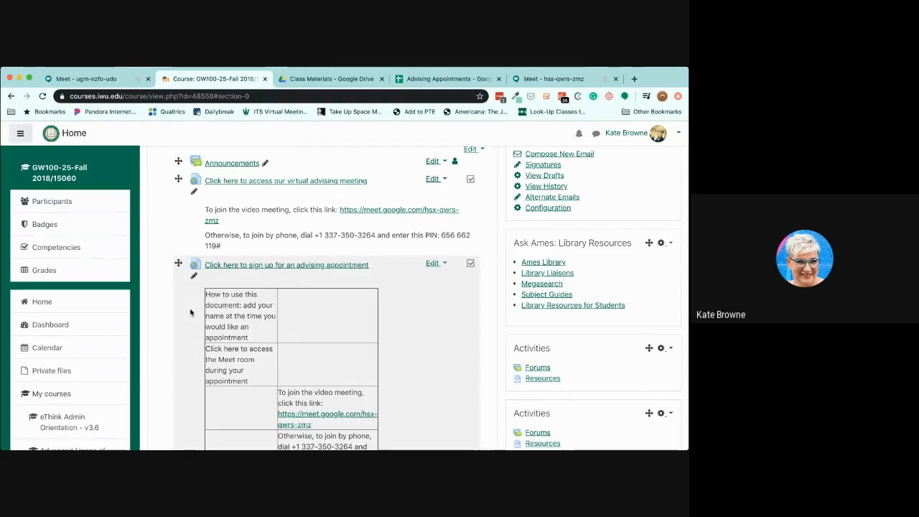
# Move the advising appointment sign-up link above the virtual advising meeting link on the course page
pyautogui.scroll(2, 186, 305)
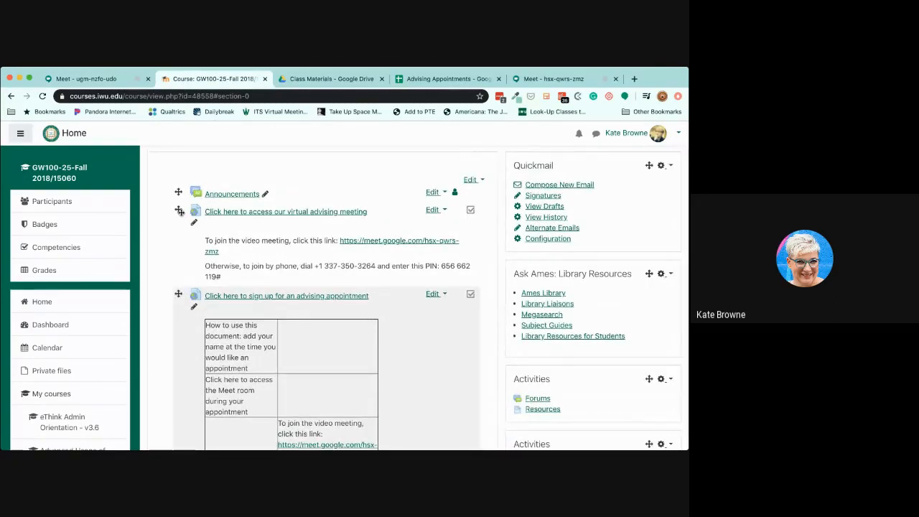
pyautogui.moveTo(180, 294); pyautogui.dragTo(182, 179)
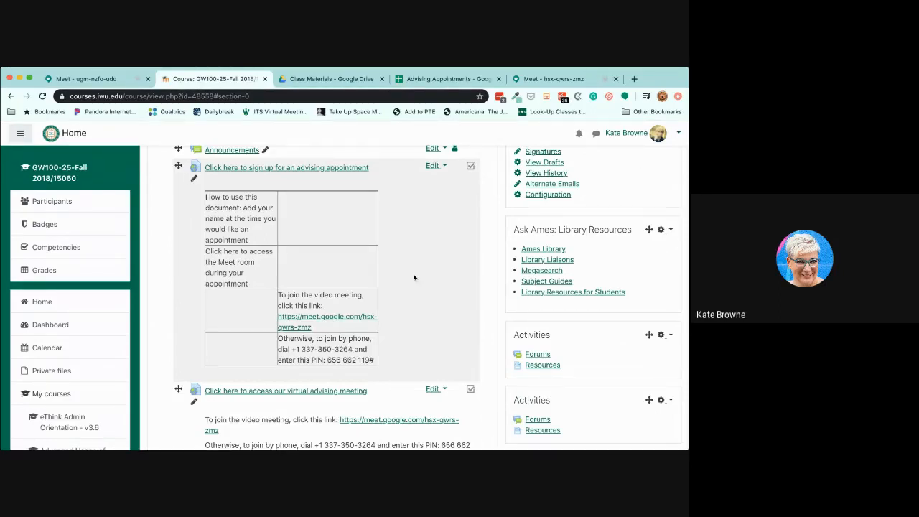
pyautogui.scroll(3, 413, 278)
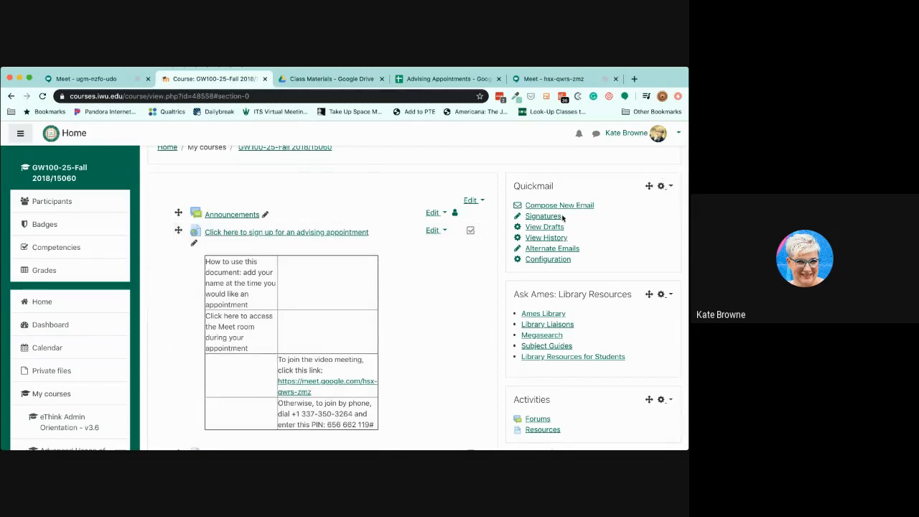
# Turn course editing off and review the sign-up and virtual meeting links on the course page
pyautogui.scroll(2, 564, 215)
pyautogui.click(658, 173)
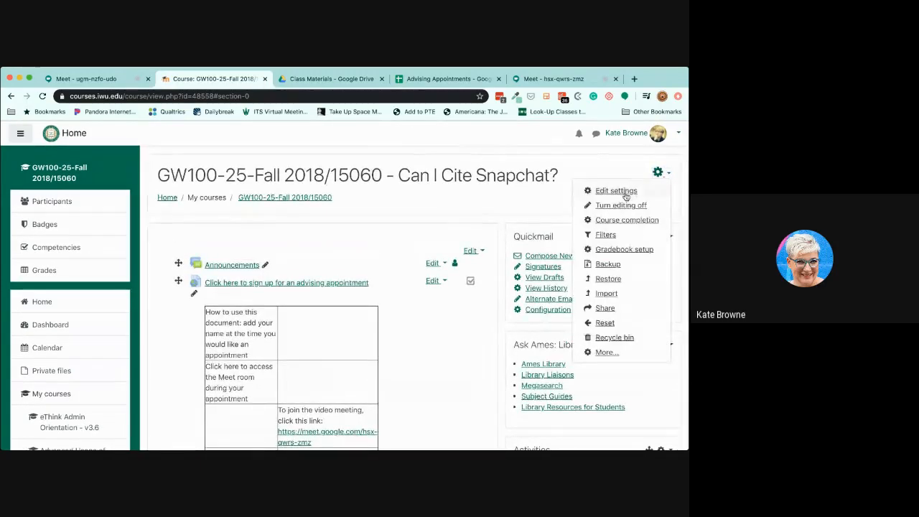
pyautogui.click(624, 205)
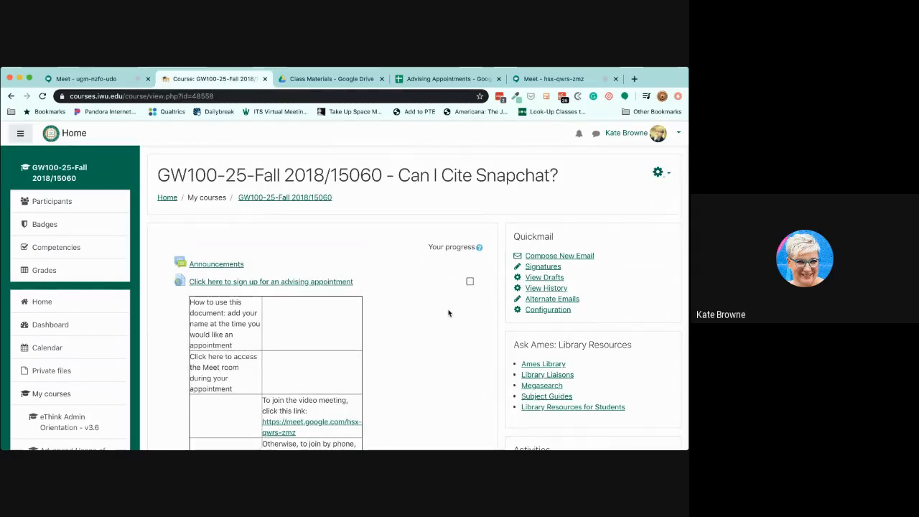
pyautogui.scroll(-5, 446, 310)
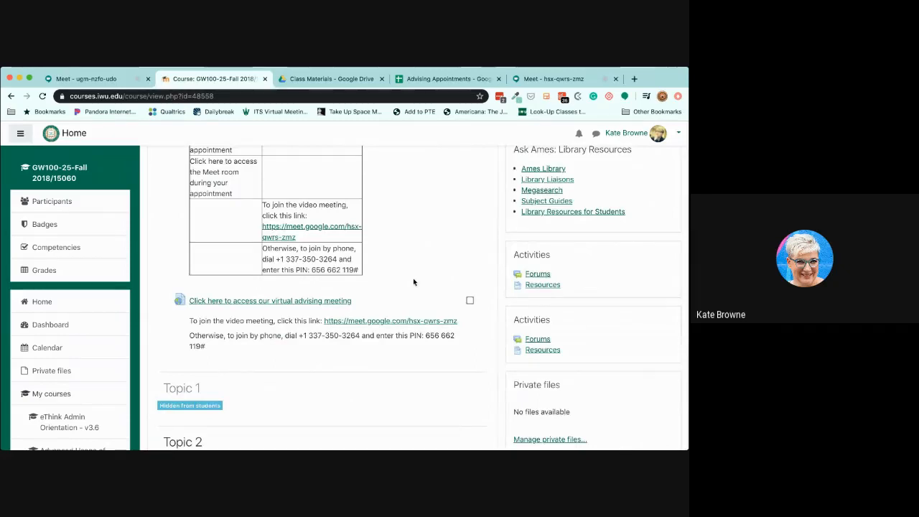
pyautogui.scroll(5, 413, 282)
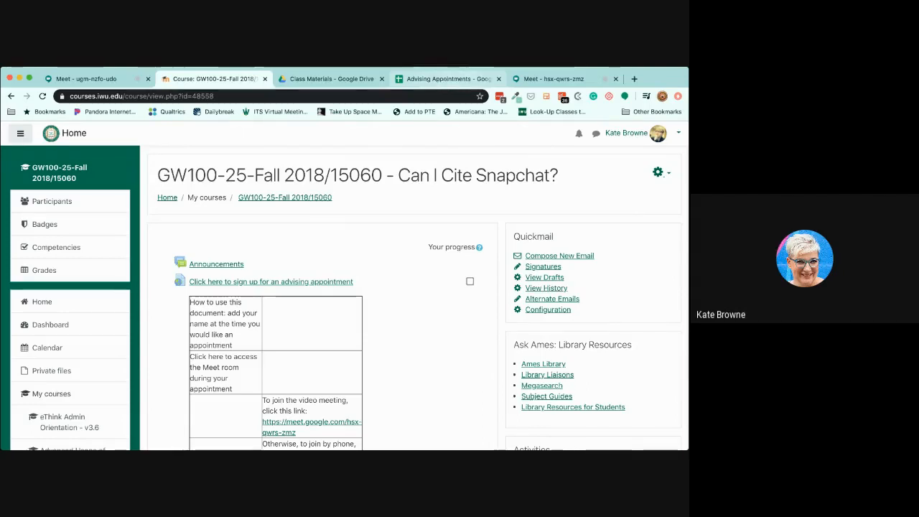
# Dismiss the joining info in the advisingappointments meeting and open the additional options of the advisingandofficehoursappointments meeting
pyautogui.click(553, 79)
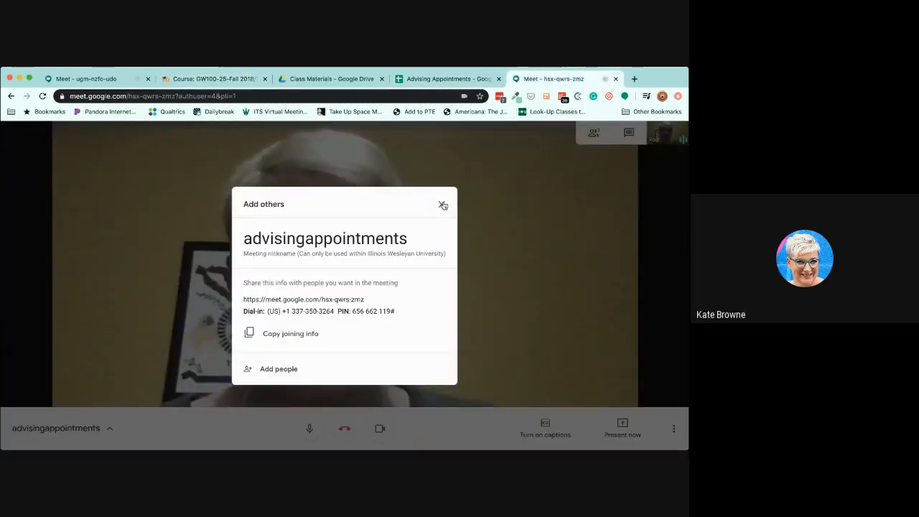
pyautogui.click(442, 205)
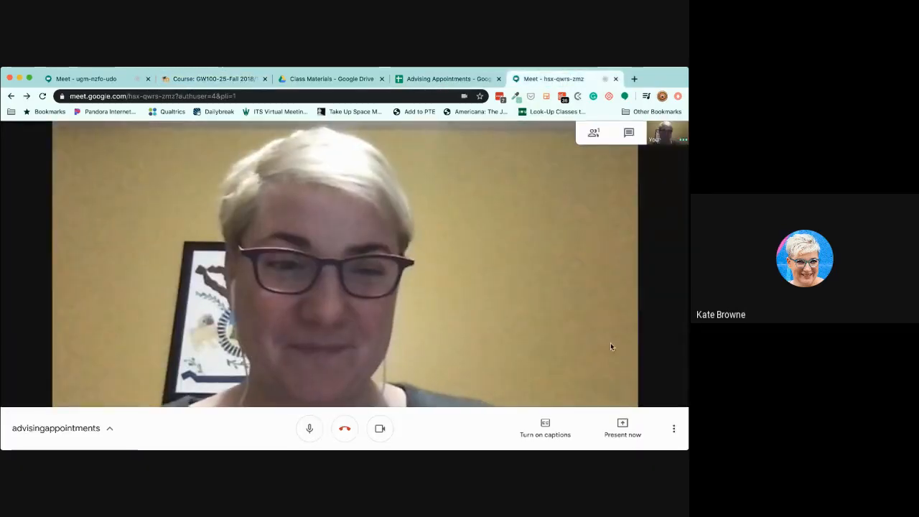
pyautogui.click(107, 79)
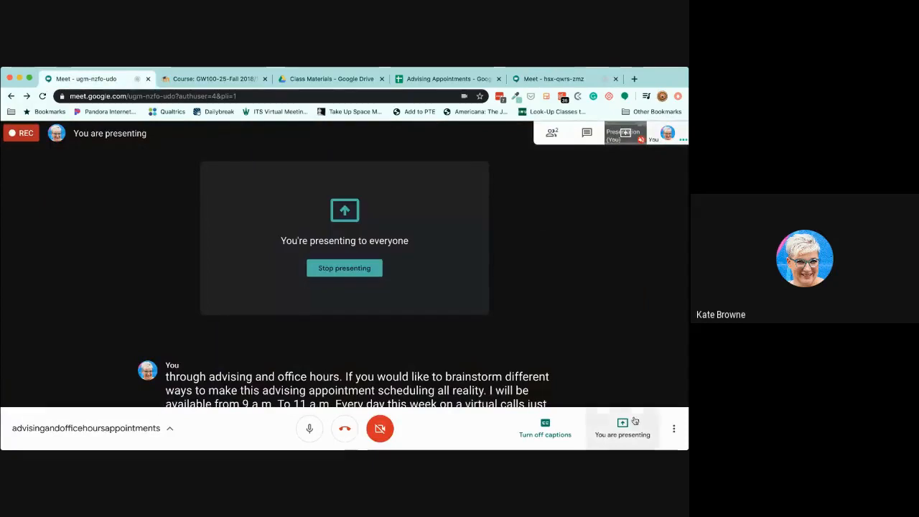
pyautogui.click(674, 428)
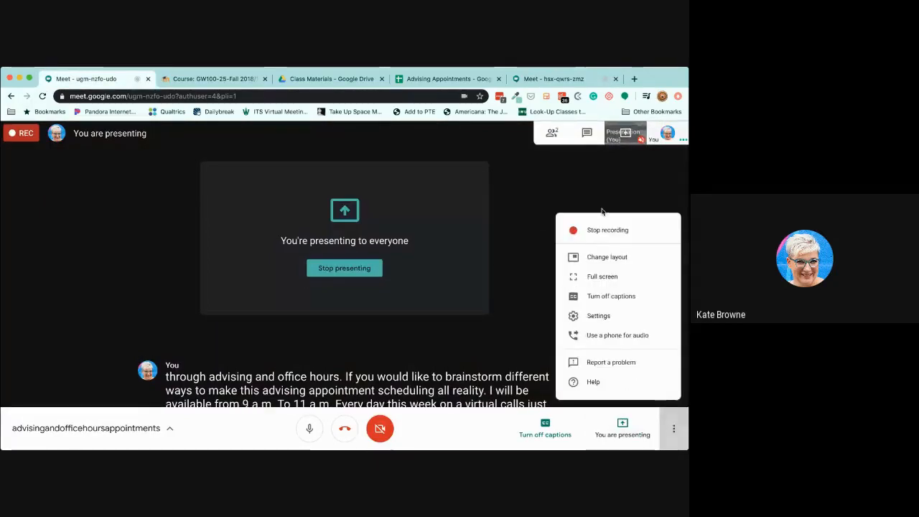